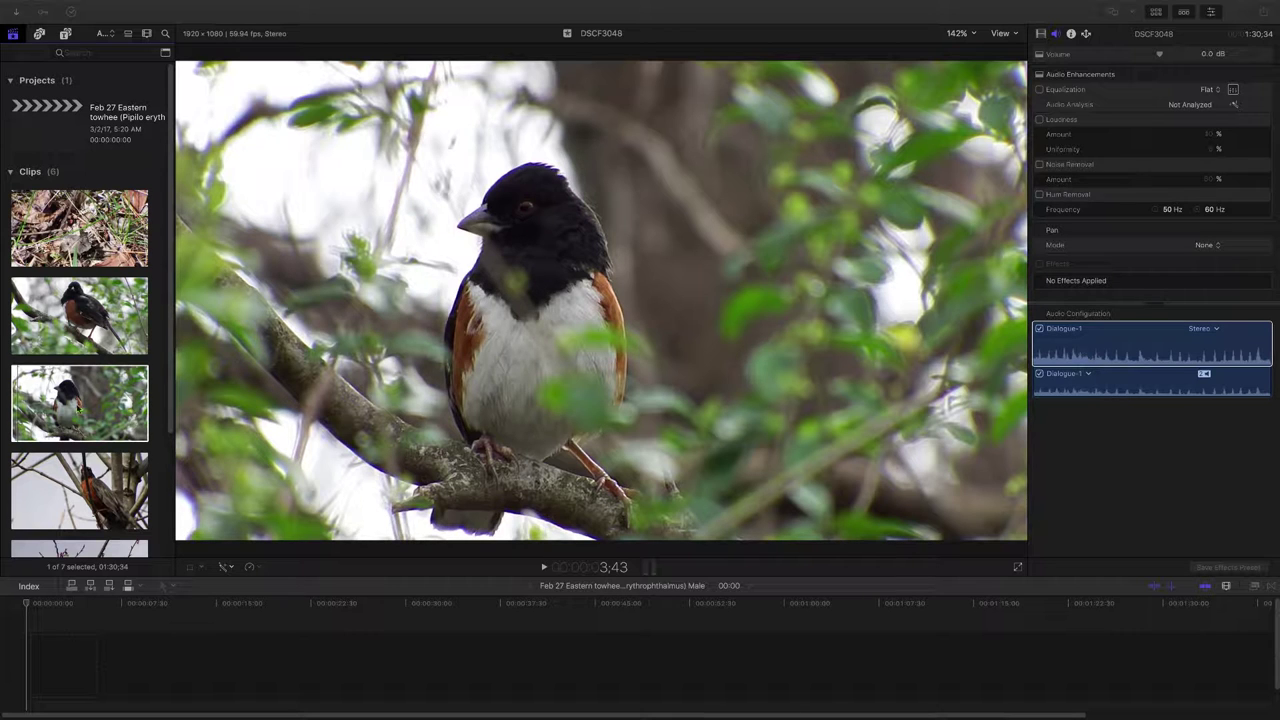
- Add the DSCF3048 towhee clip to the empty timeline and play it from the beginning
click(12, 401)
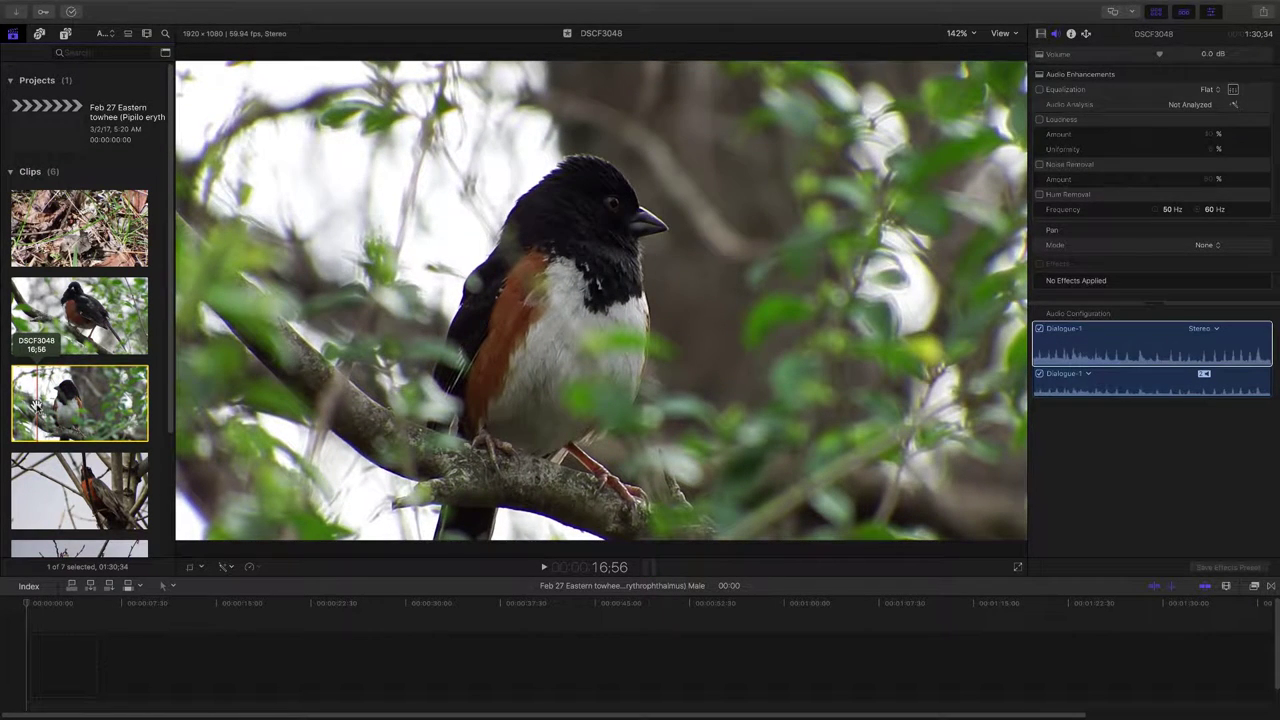
click(1174, 605)
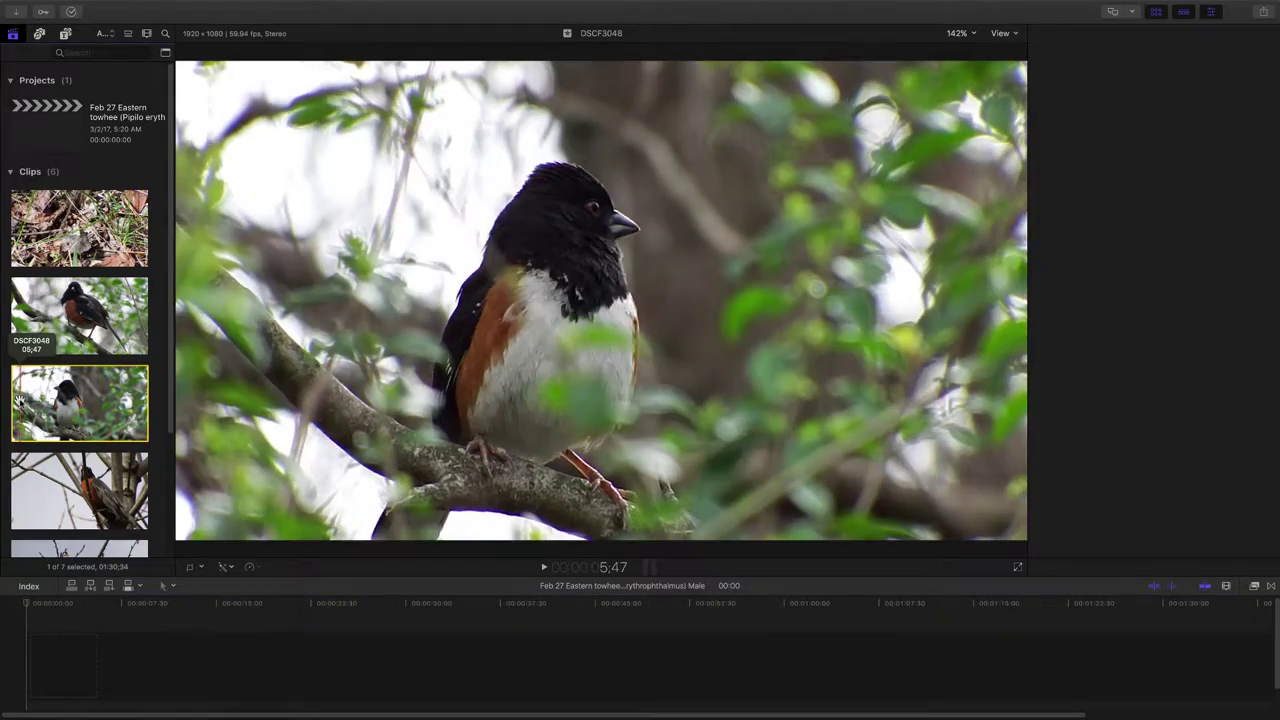
click(26, 400)
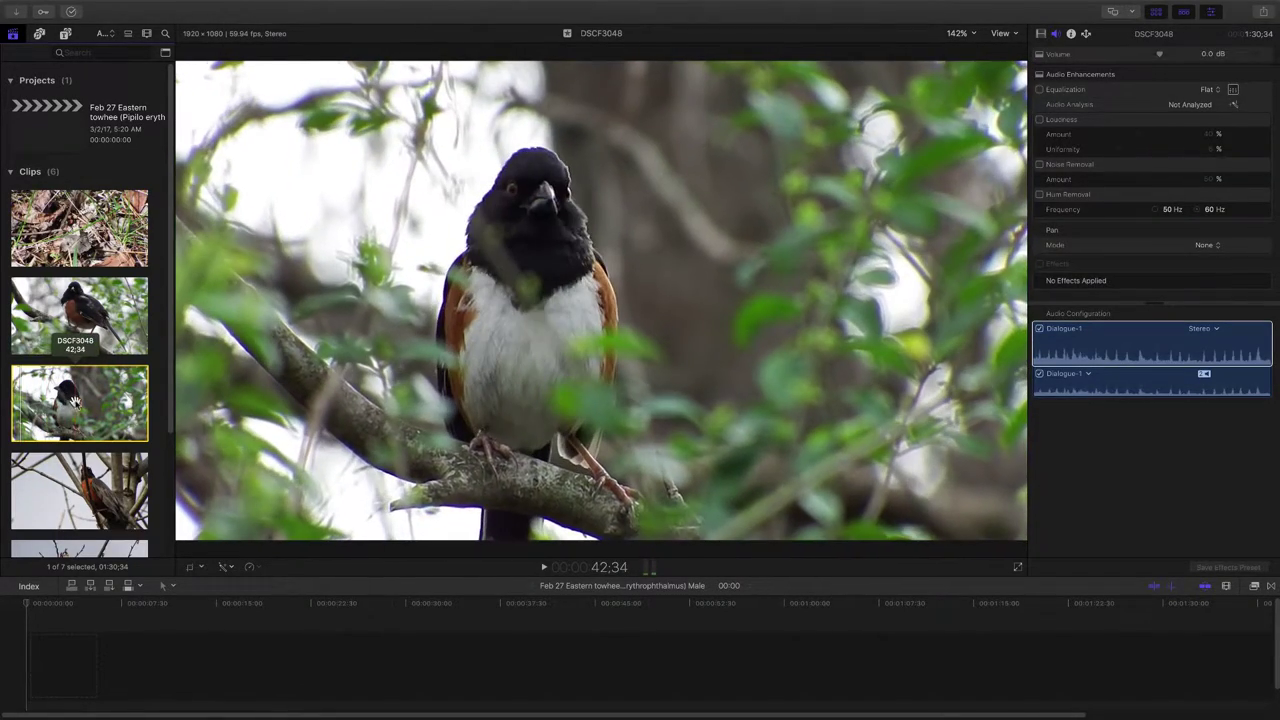
drag(90, 430, 108, 655)
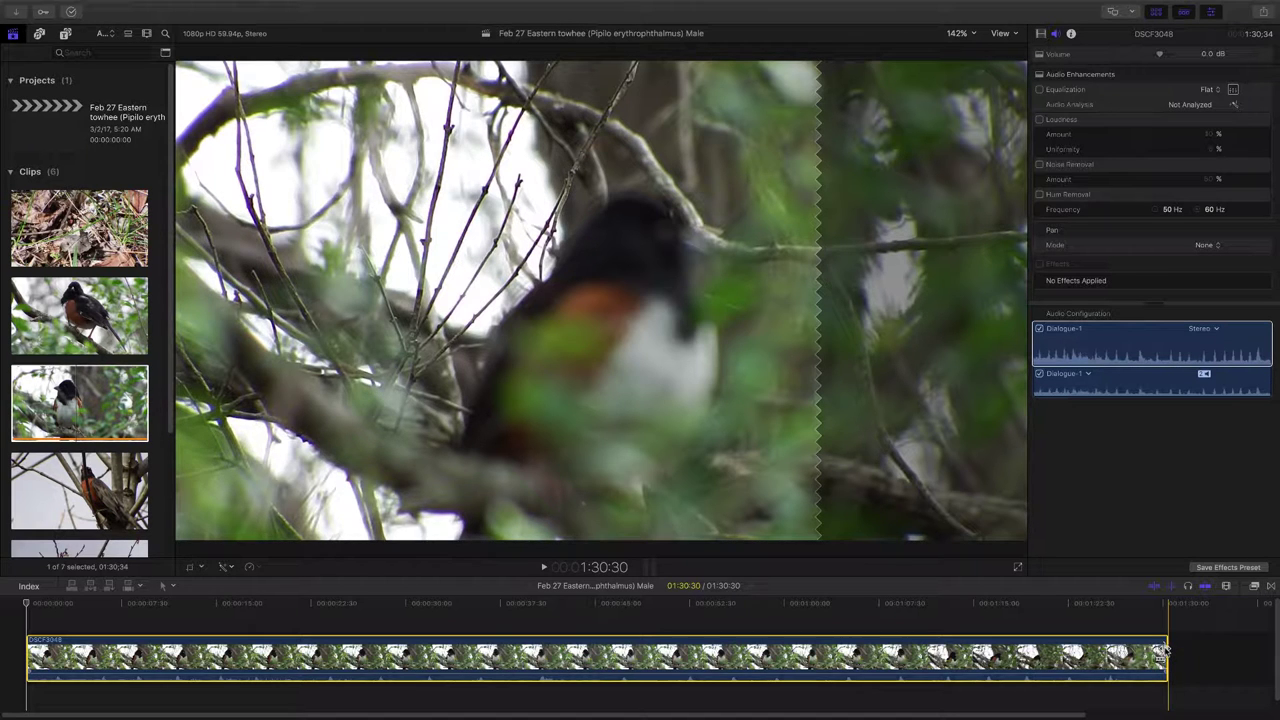
key(space)
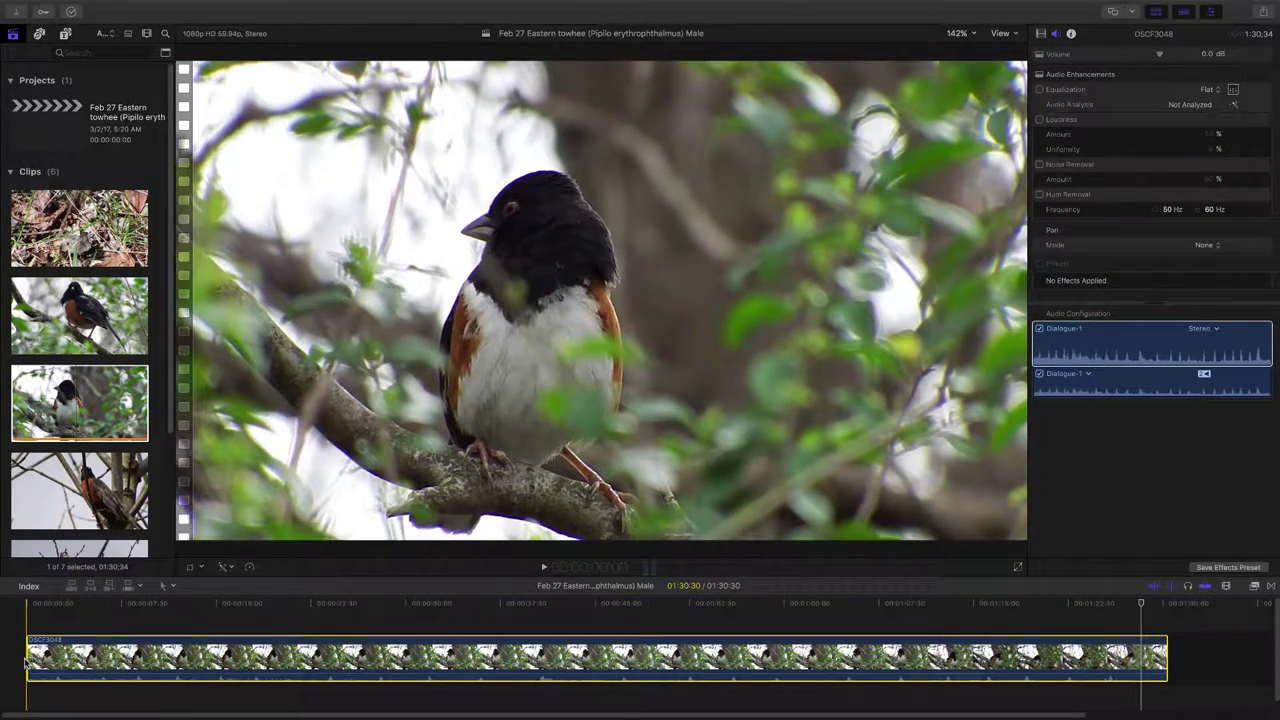
- Trim the clip's opening, then cut its end back to 25:24 and fit the timeline
drag(30, 666, 607, 652)
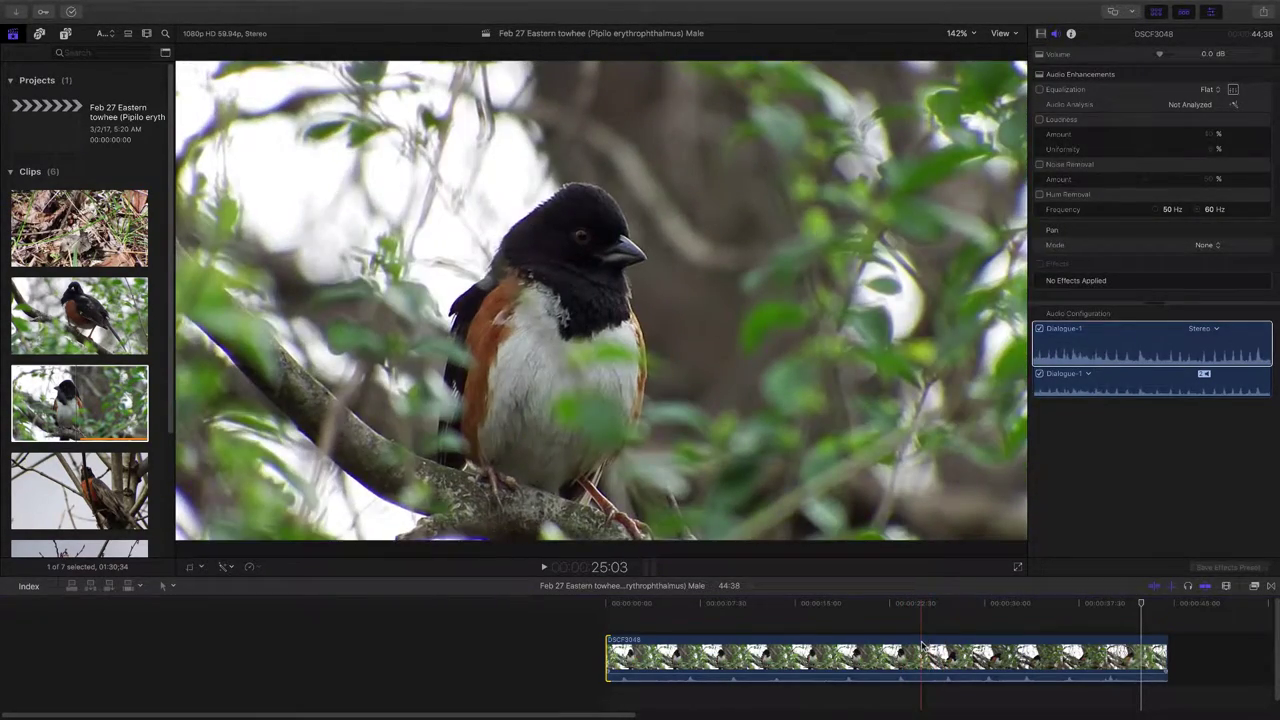
click(921, 645)
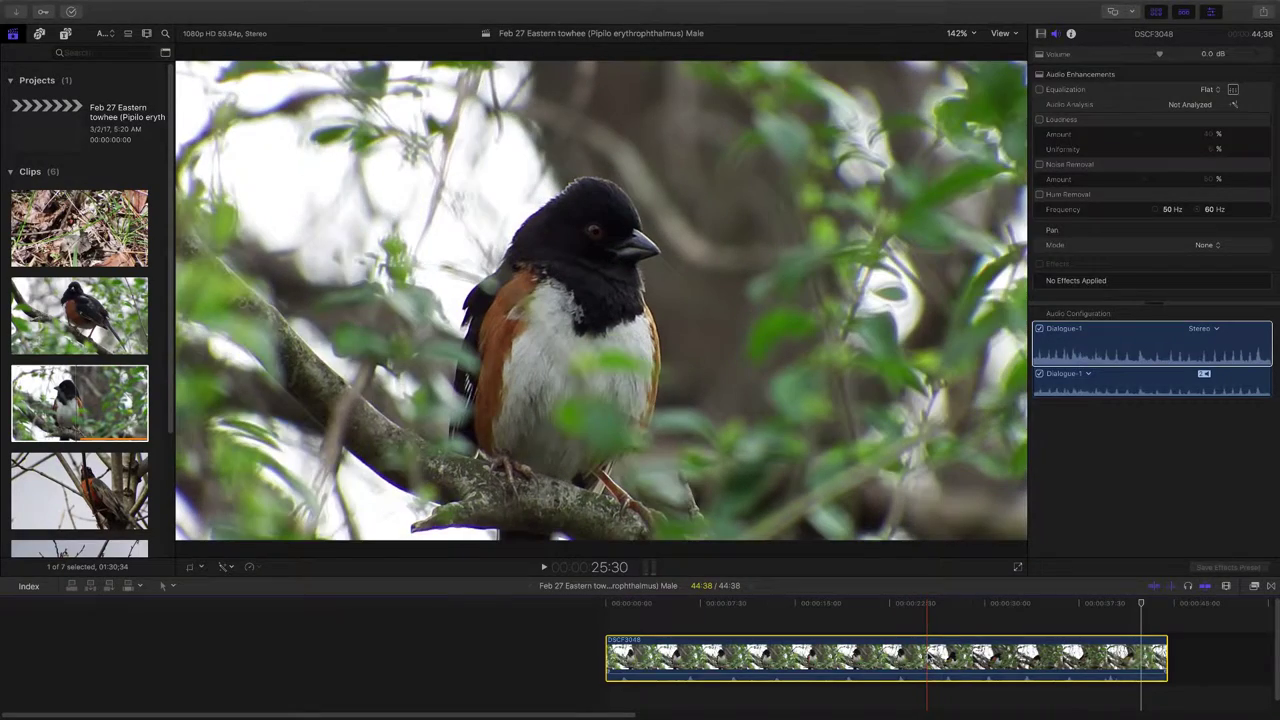
click(927, 652)
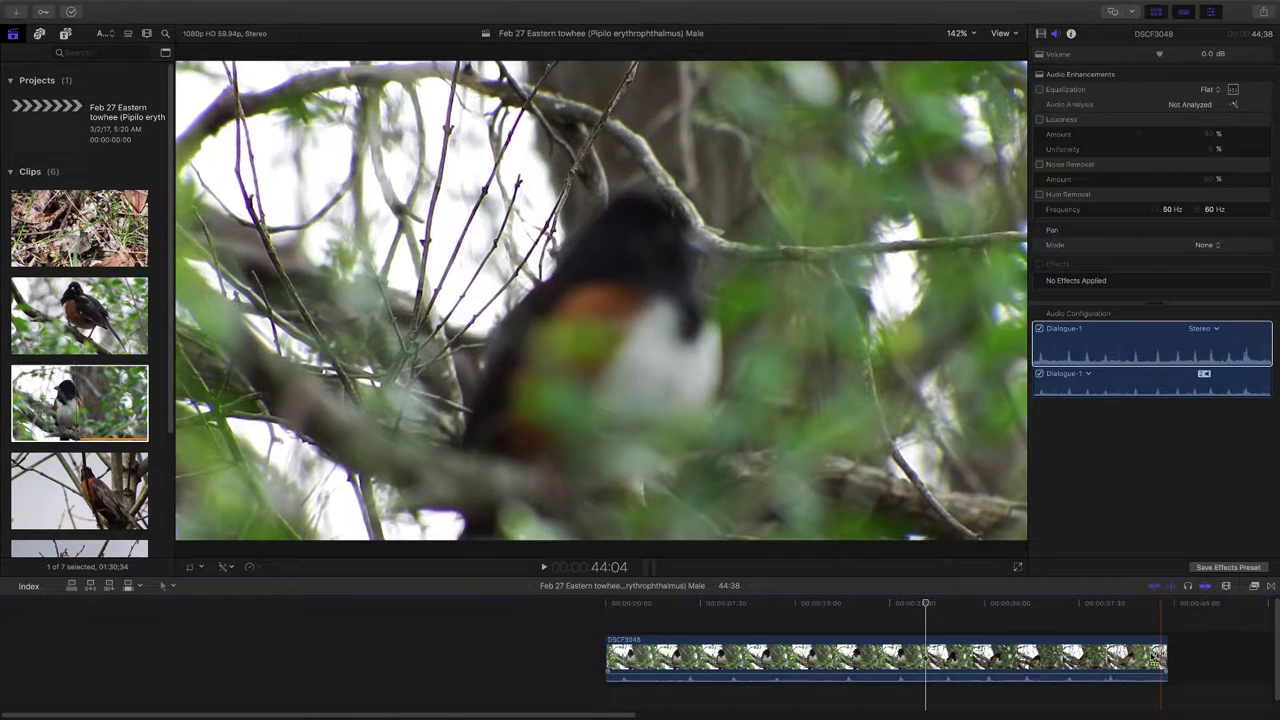
drag(1158, 659, 927, 661)
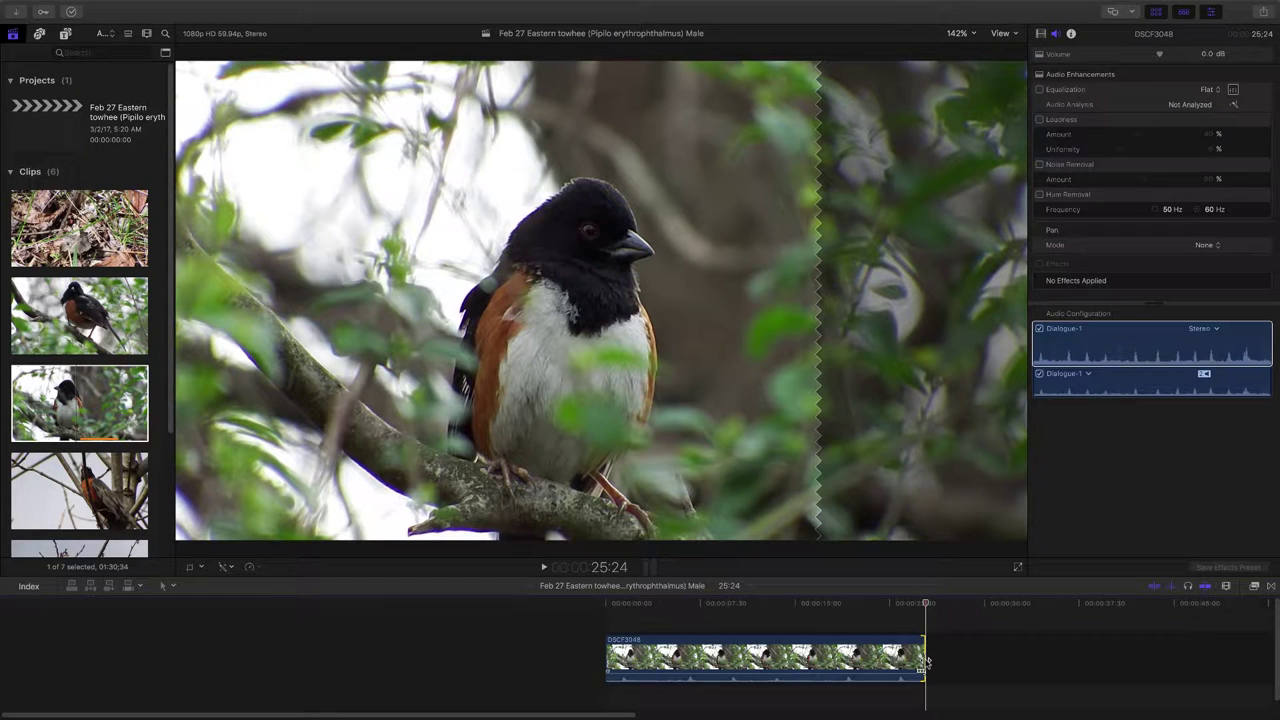
key(shift+z)
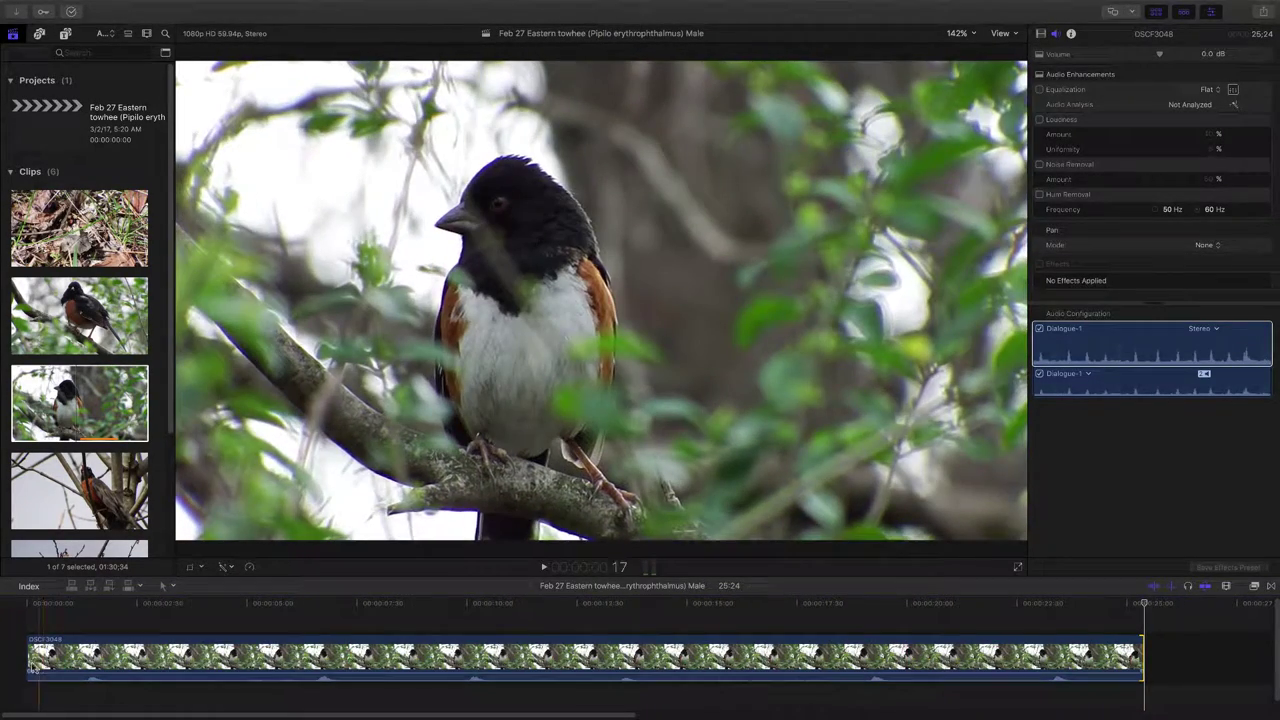
- Adjust the towhee clip's start point for a 30:01 duration and play it back to review
drag(28, 660, 83, 661)
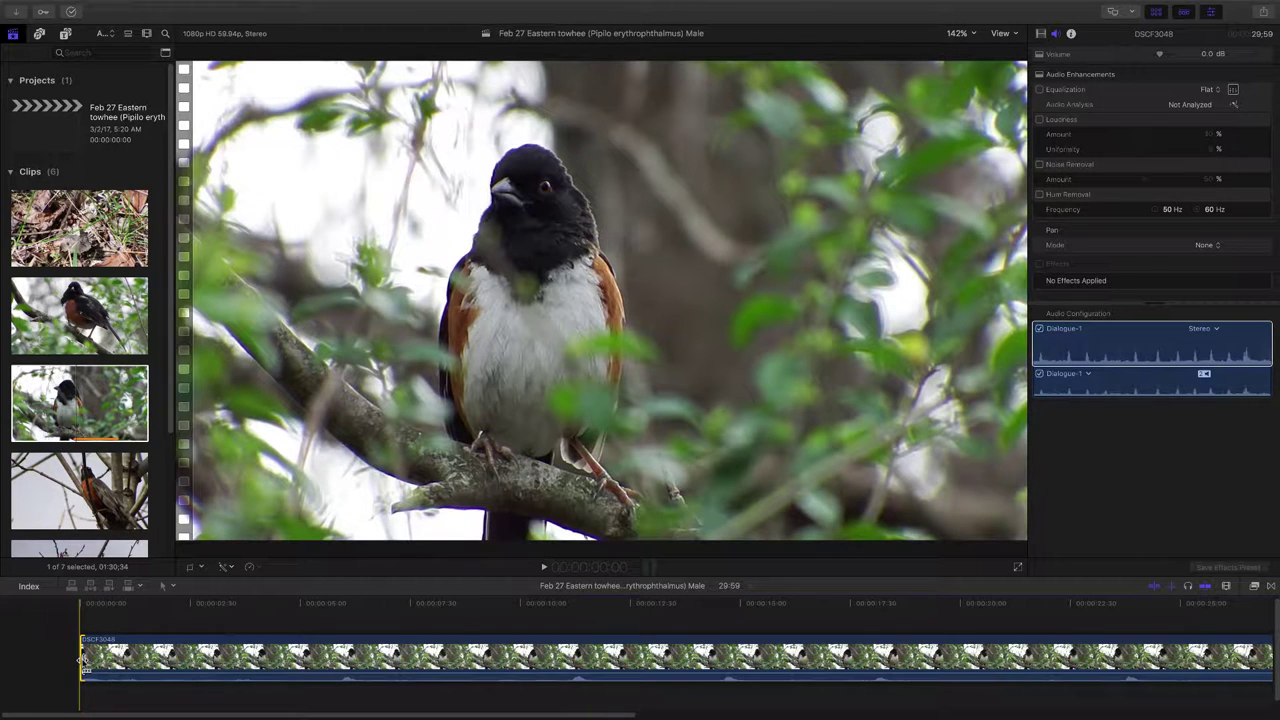
drag(84, 662, 80, 661)
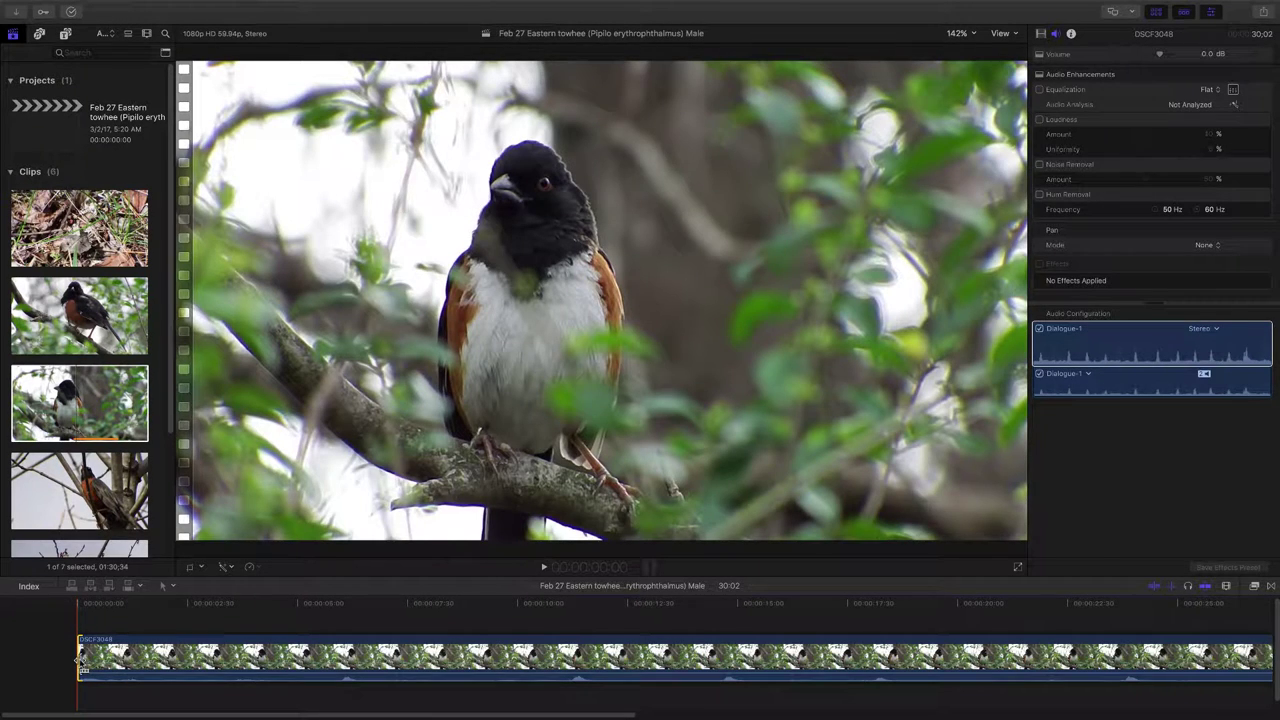
key(space)
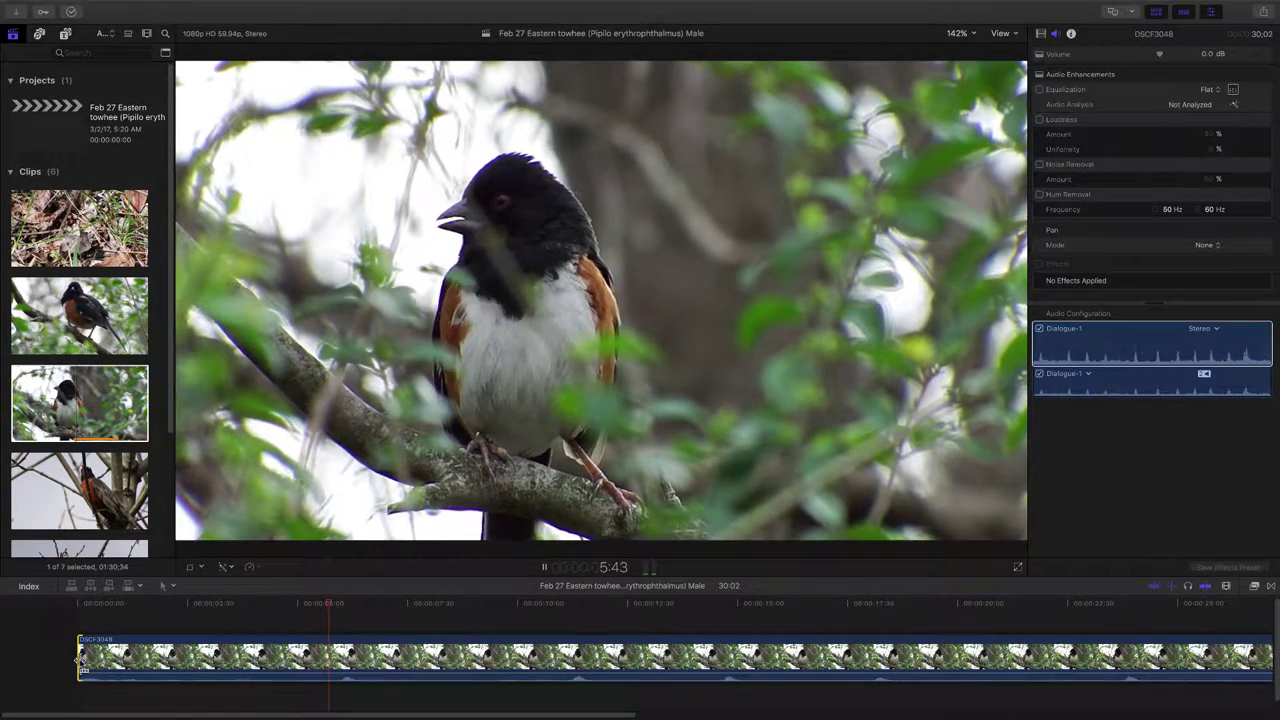
key(space)
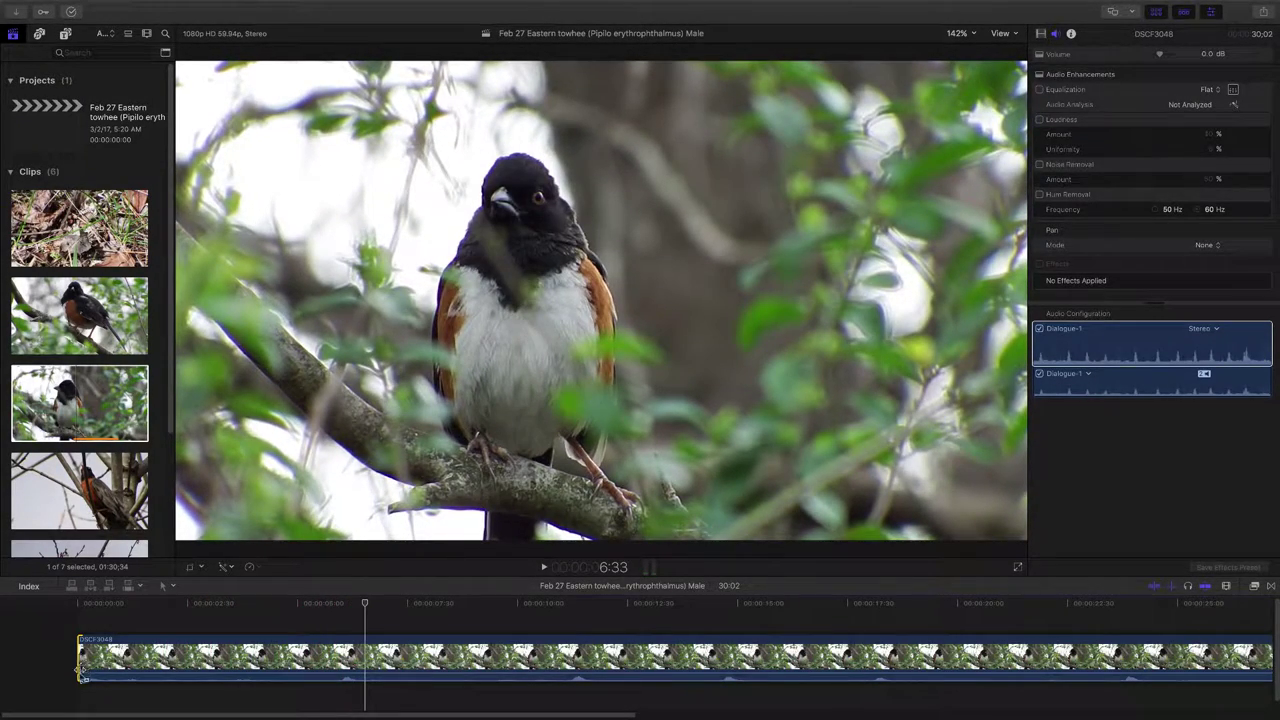
- Trim the clip's start about 4 seconds later, leaving the project 25:16 long
click(80, 665)
drag(87, 668, 287, 650)
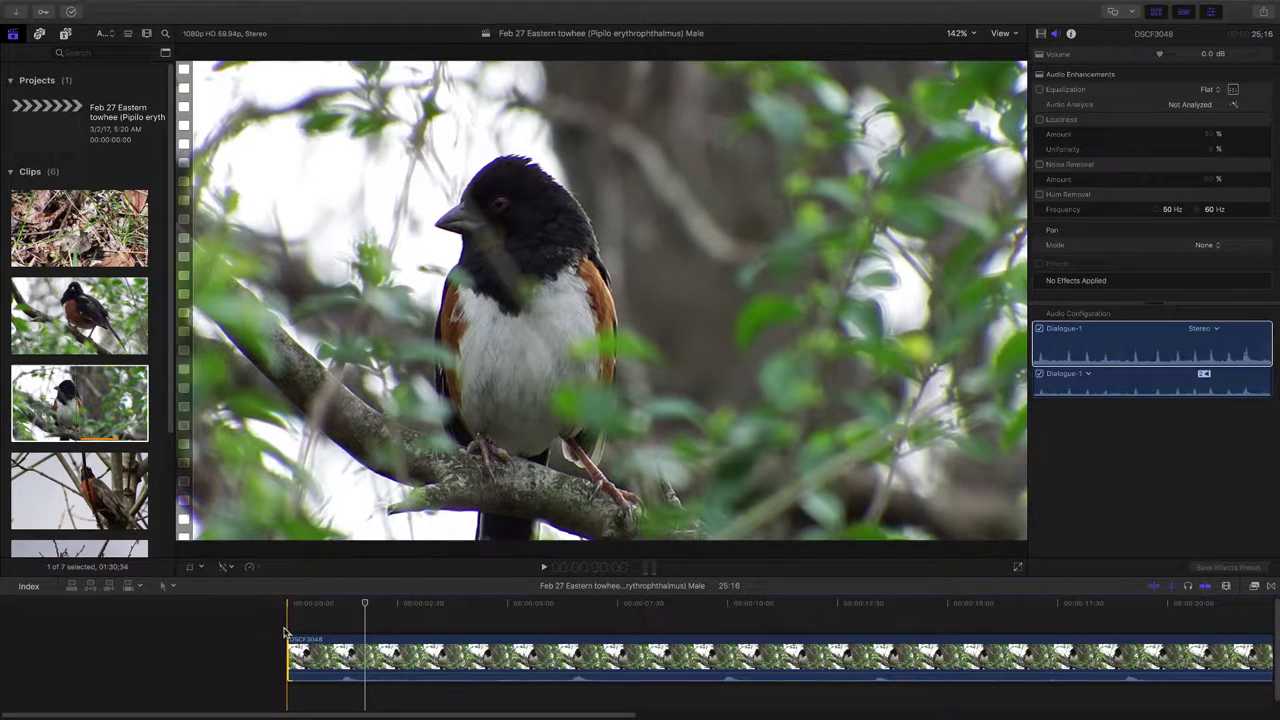
scroll(700, 660, right, 10)
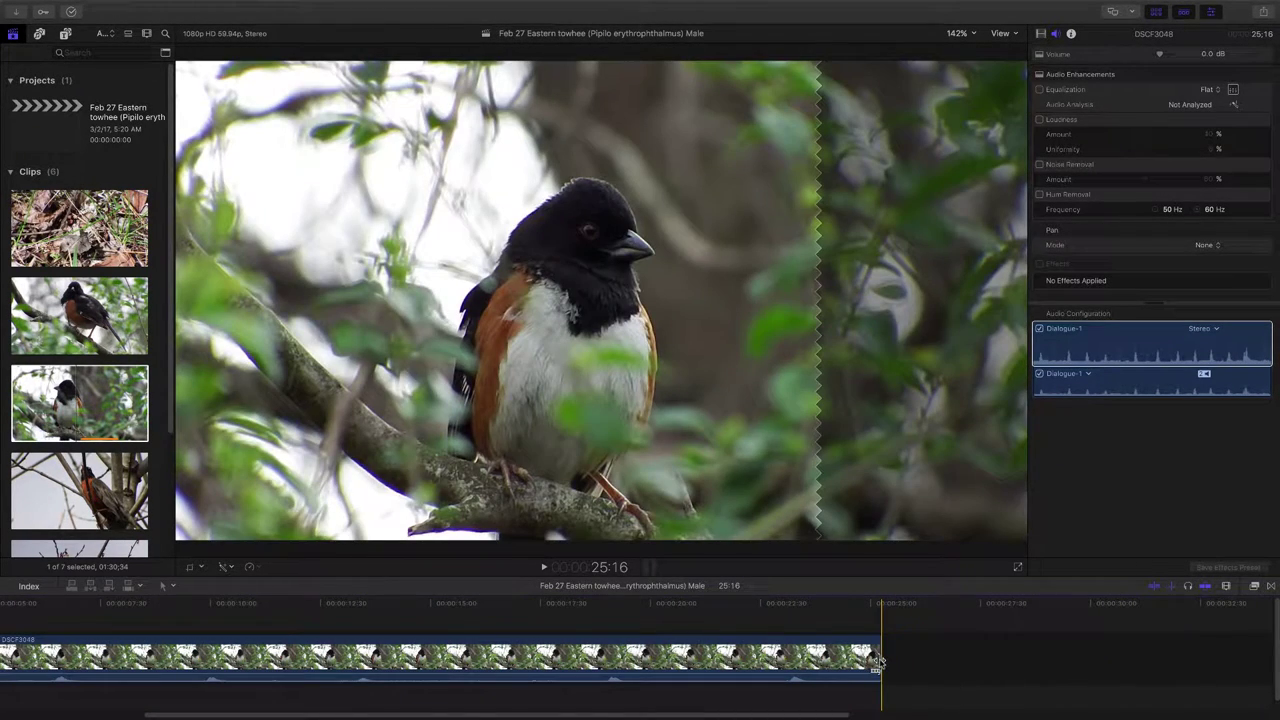
- Extend the towhee clip's end by about 4:45 to 30:01 and fit the whole clip in view
drag(878, 660, 1088, 645)
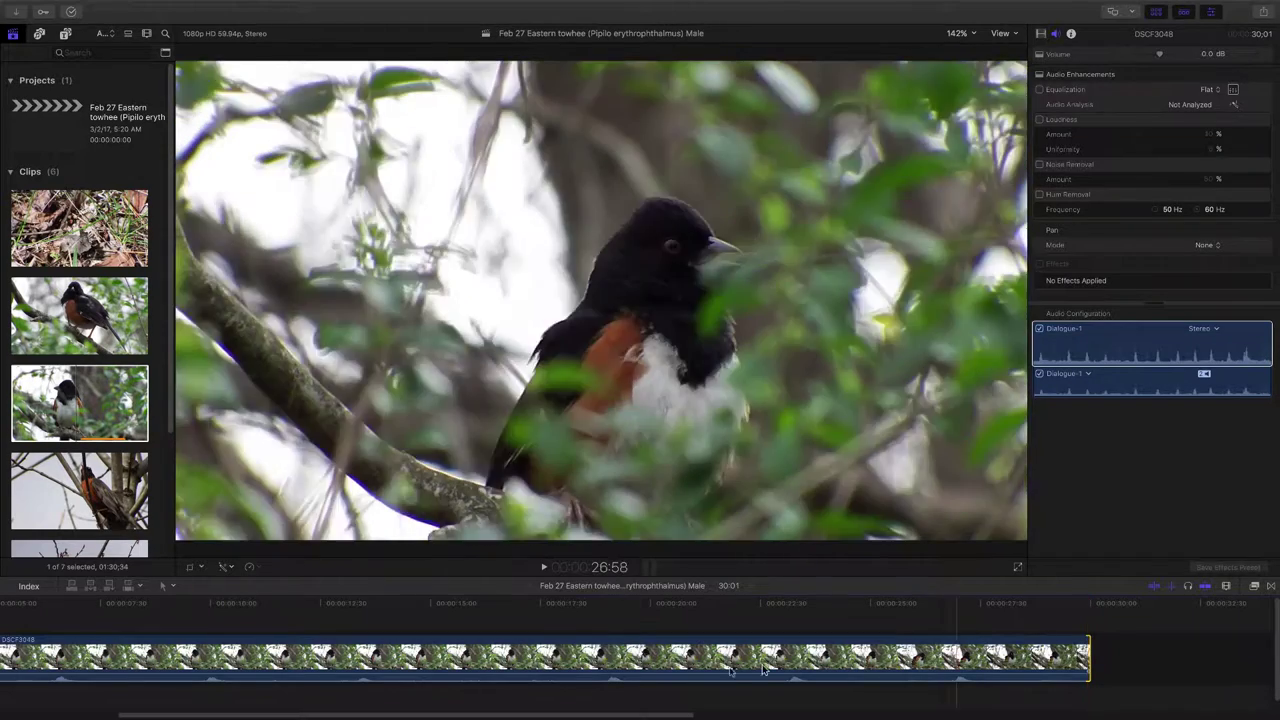
click(648, 677)
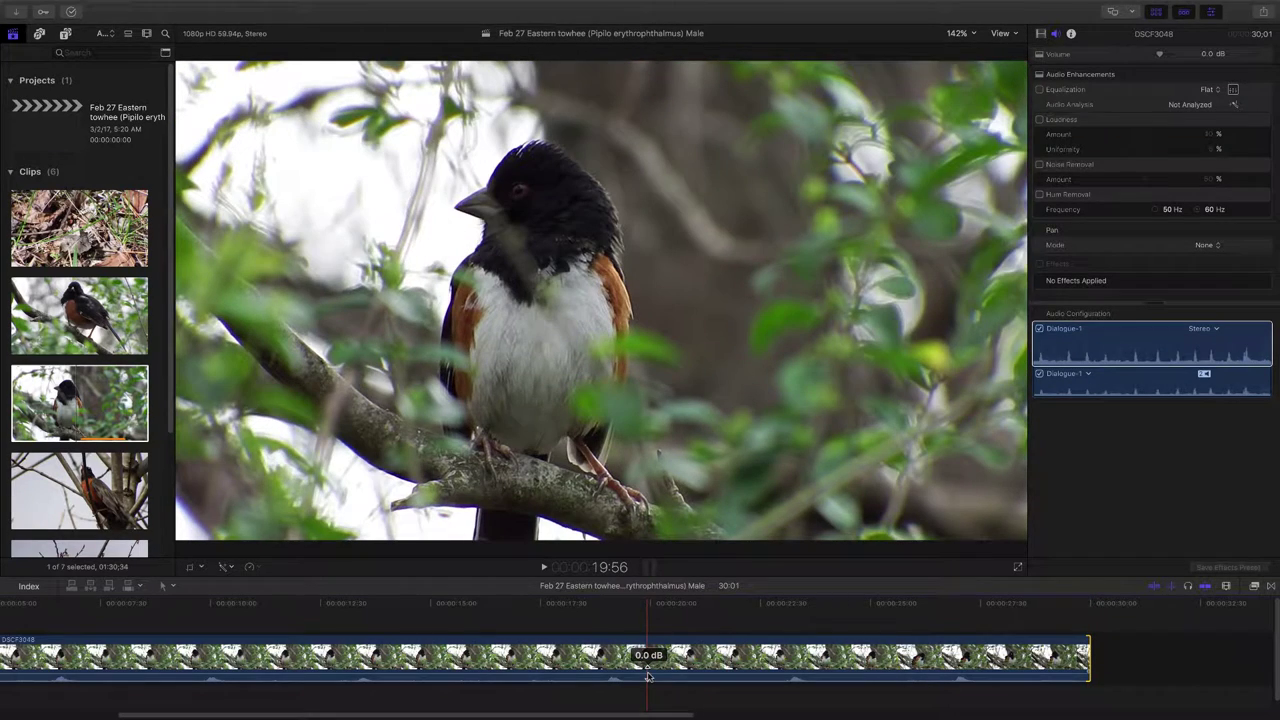
scroll(620, 685, left, 5)
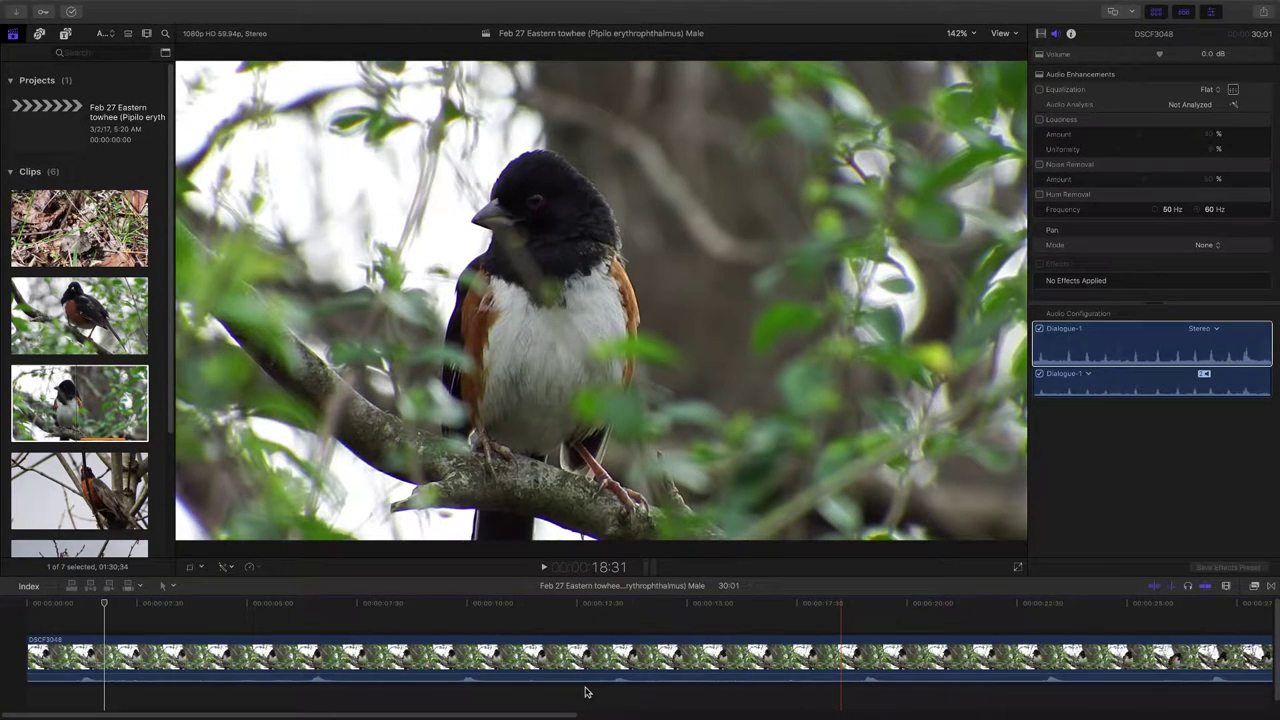
key(shift+z)
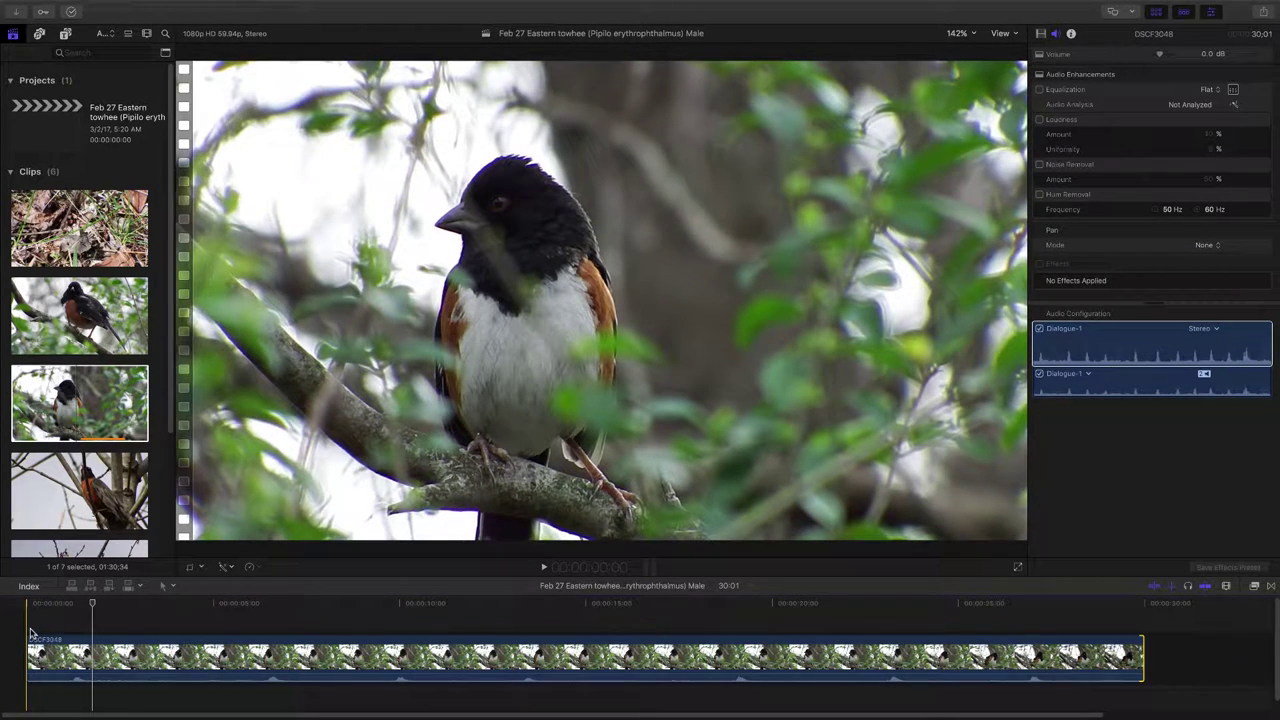
key(space)
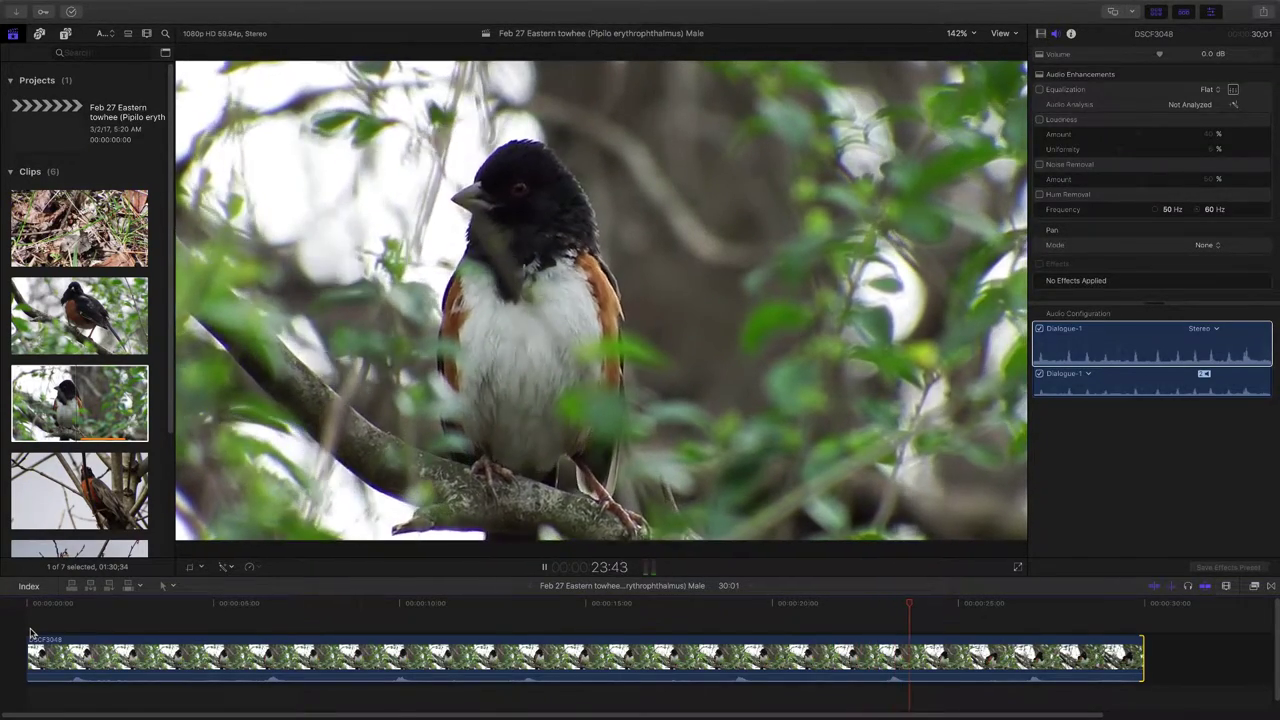
key(space)
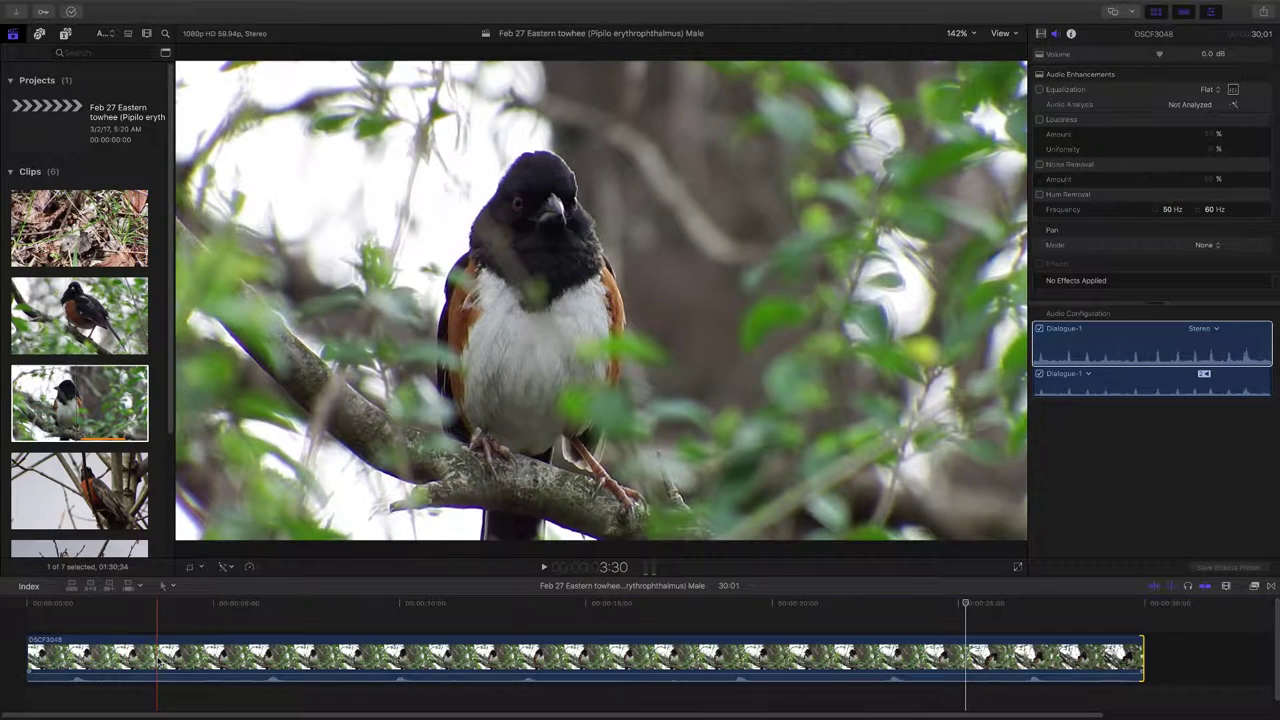
click(158, 662)
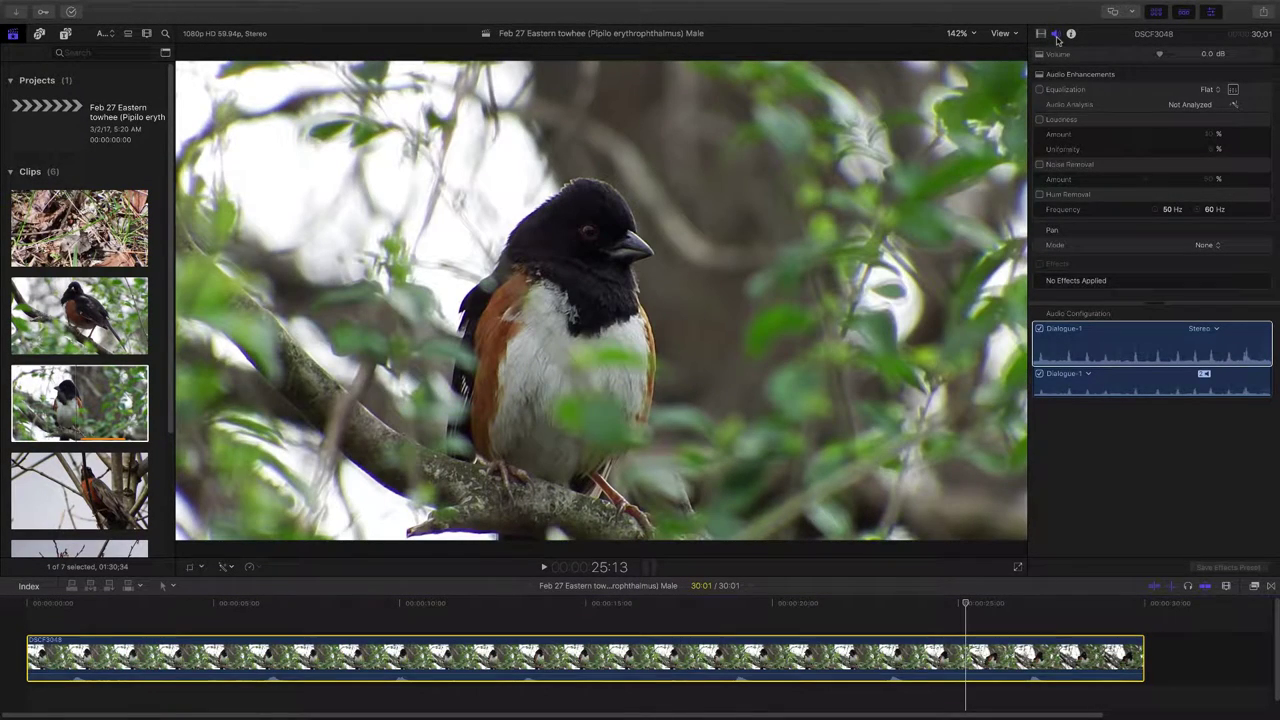
click(1057, 38)
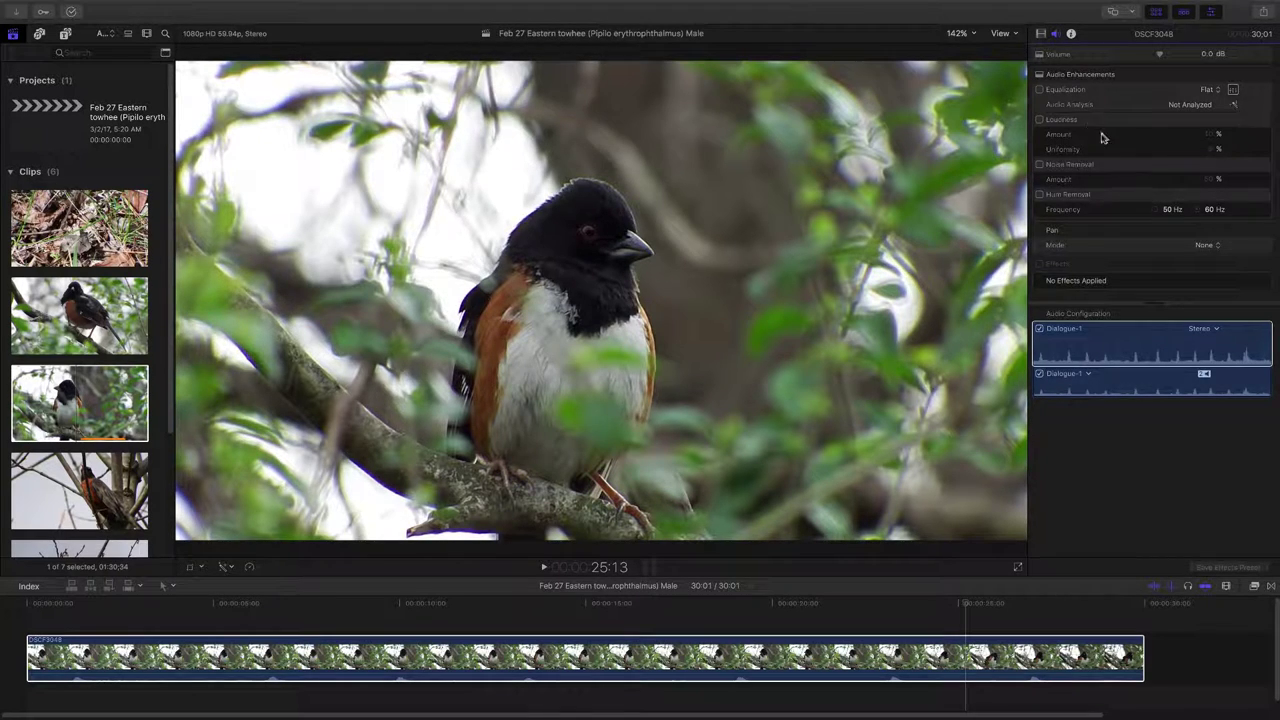
- Enable Noise Removal at about 51% on the clip's audio and play it back to listen
click(1040, 165)
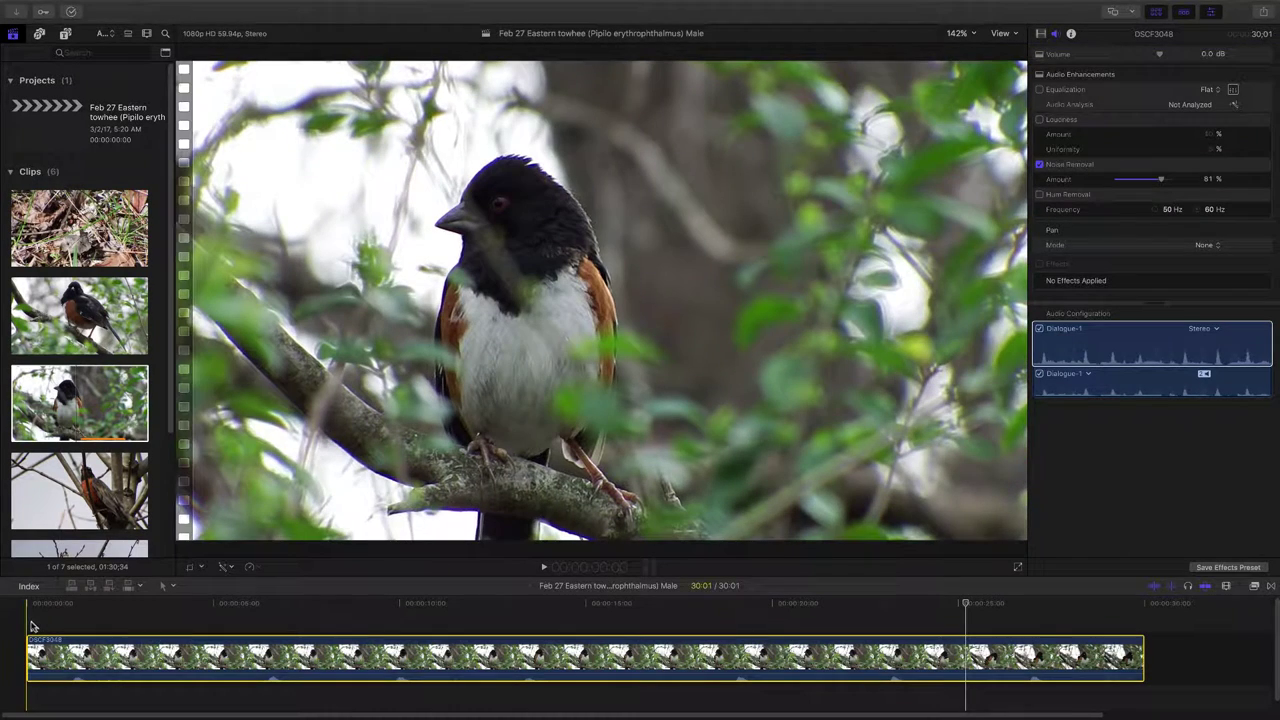
key(space)
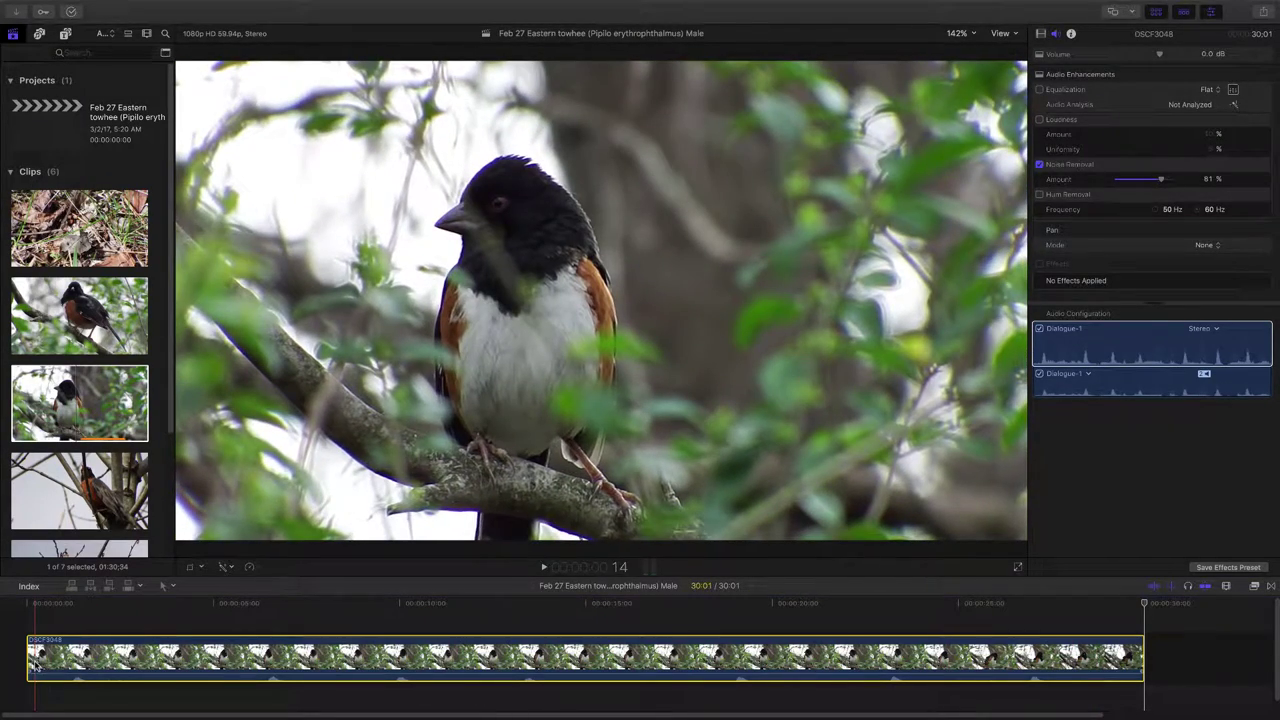
click(33, 662)
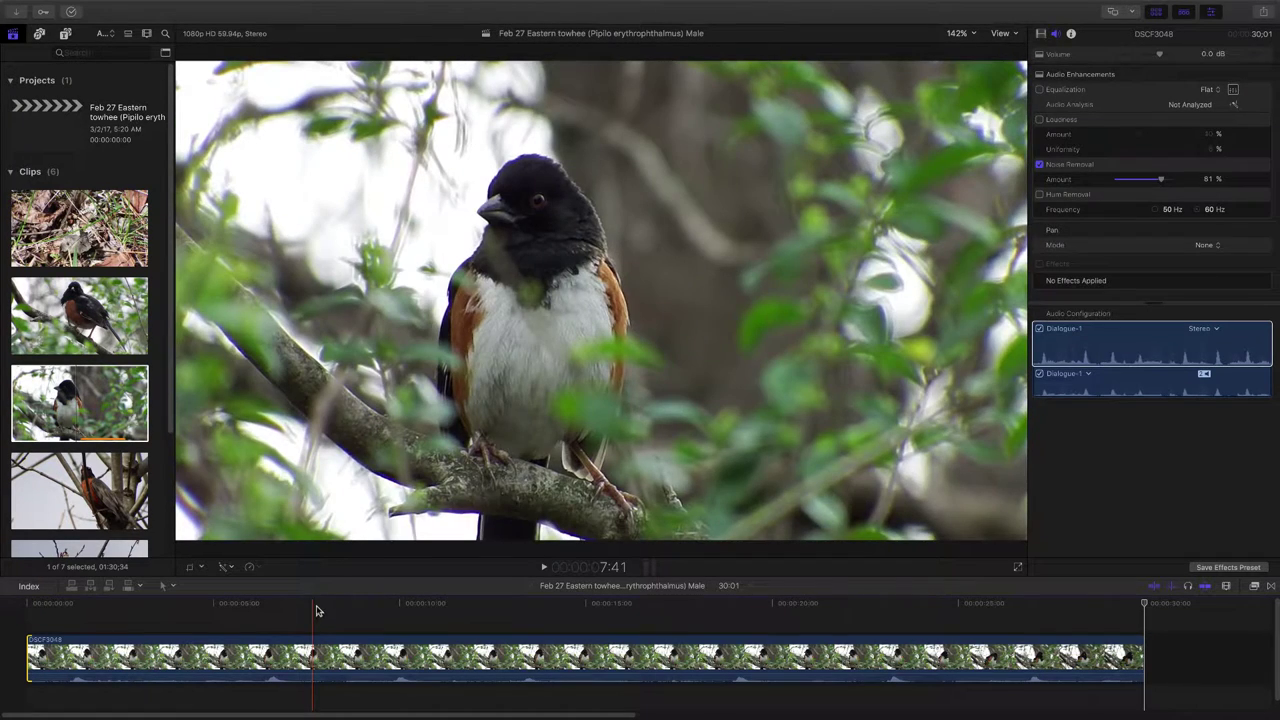
click(34, 651)
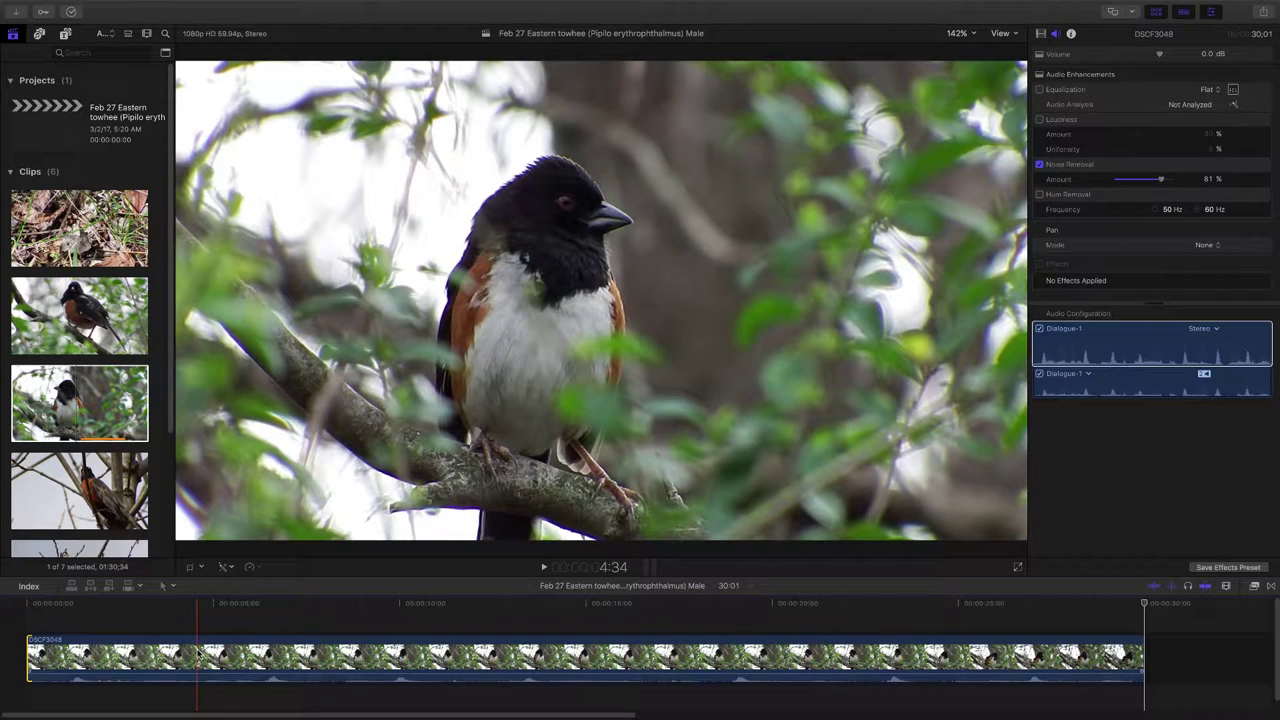
click(197, 655)
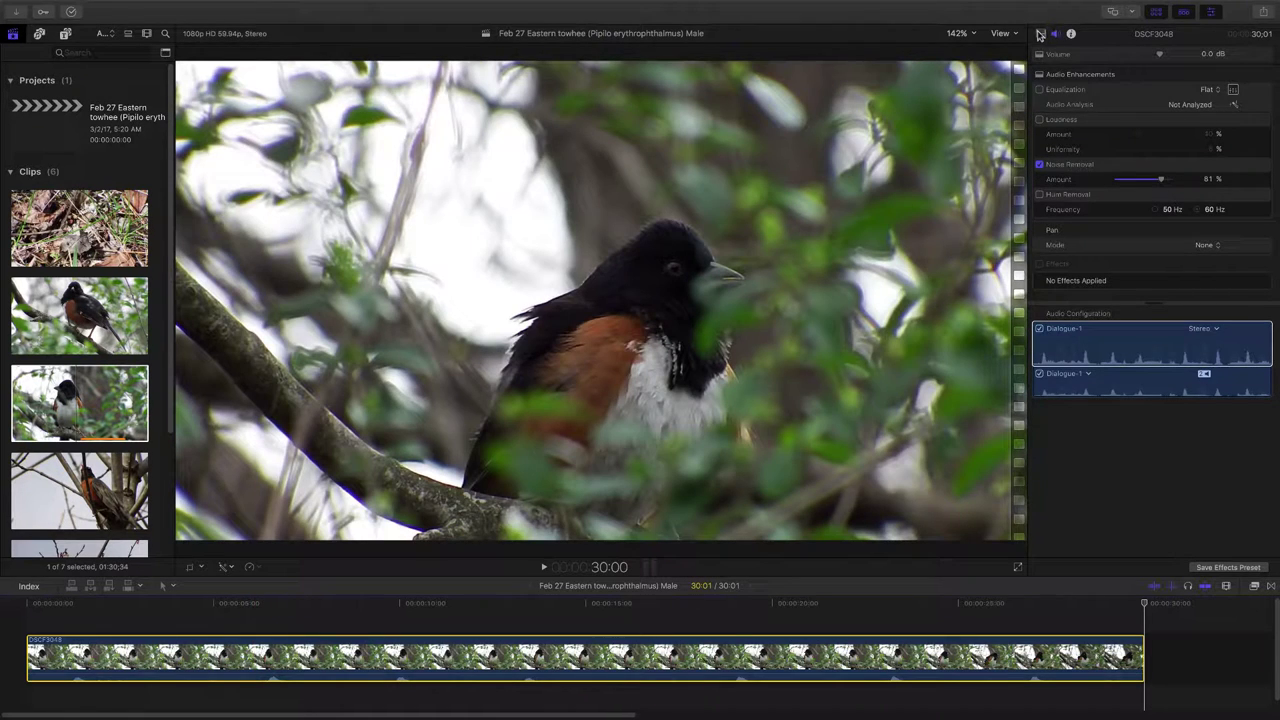
- Turn on Crop mode in the Video inspector and move to the frame at 3:31
click(1041, 35)
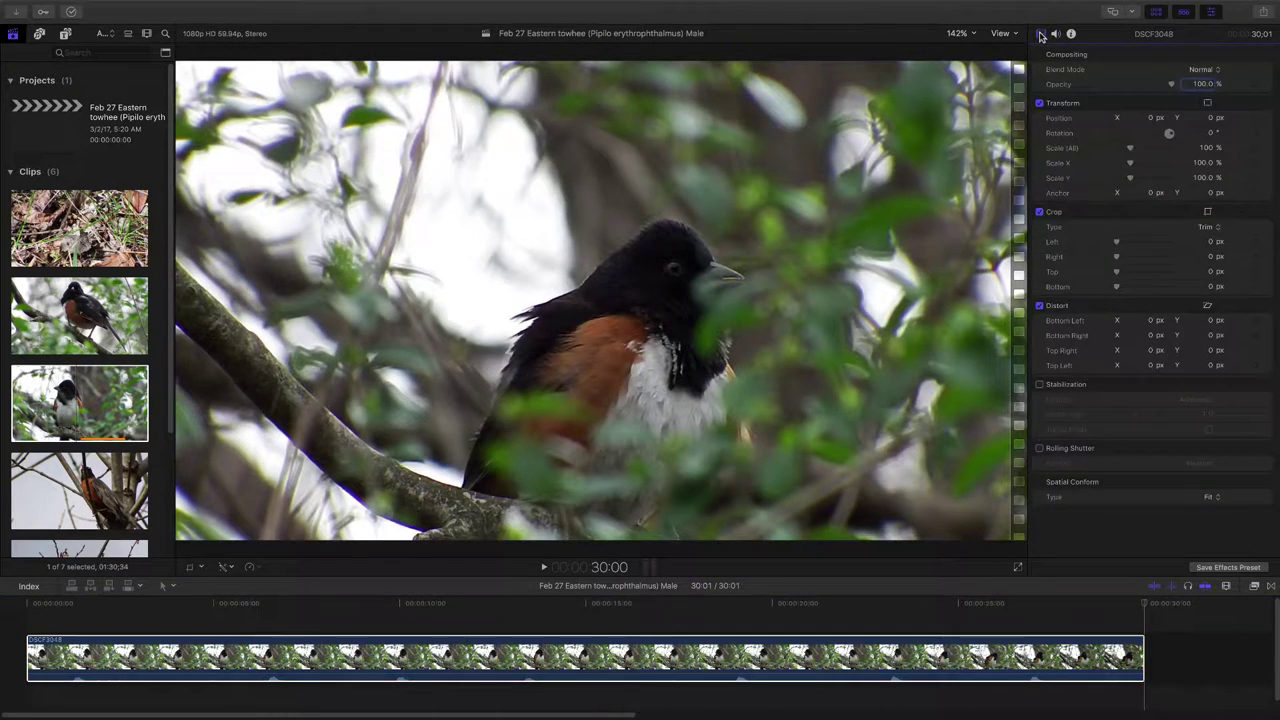
click(1207, 212)
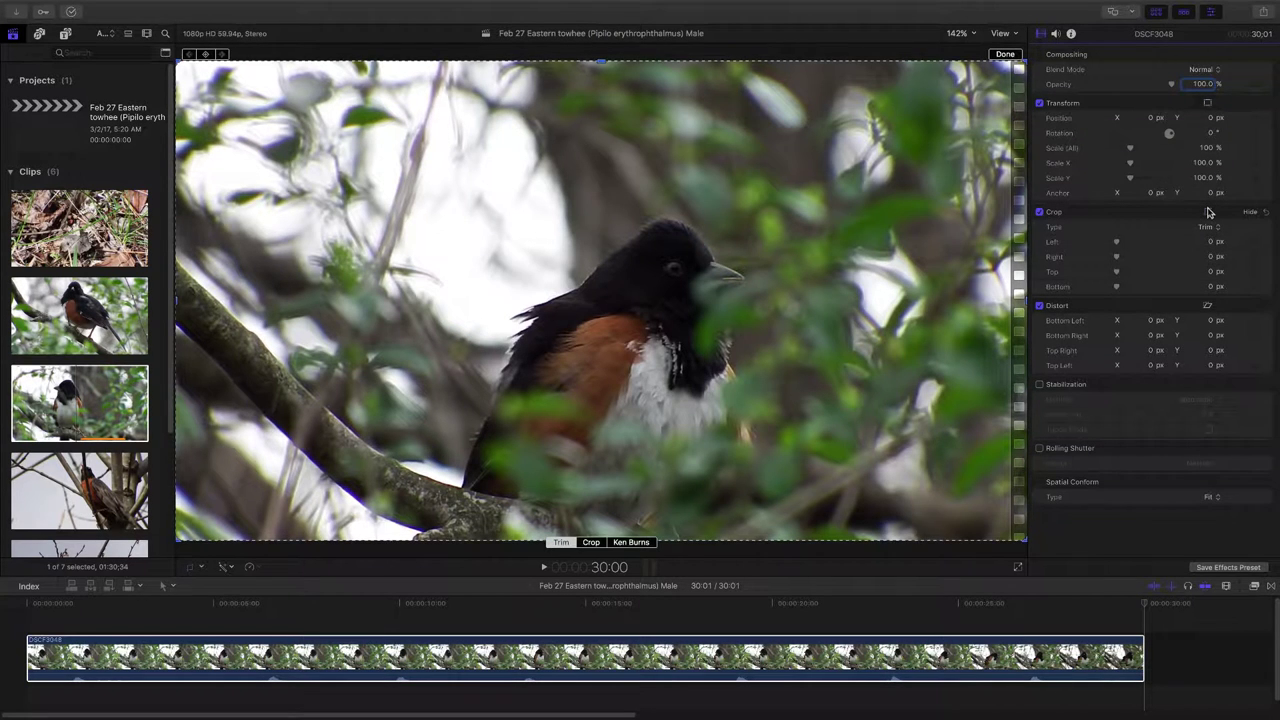
click(591, 542)
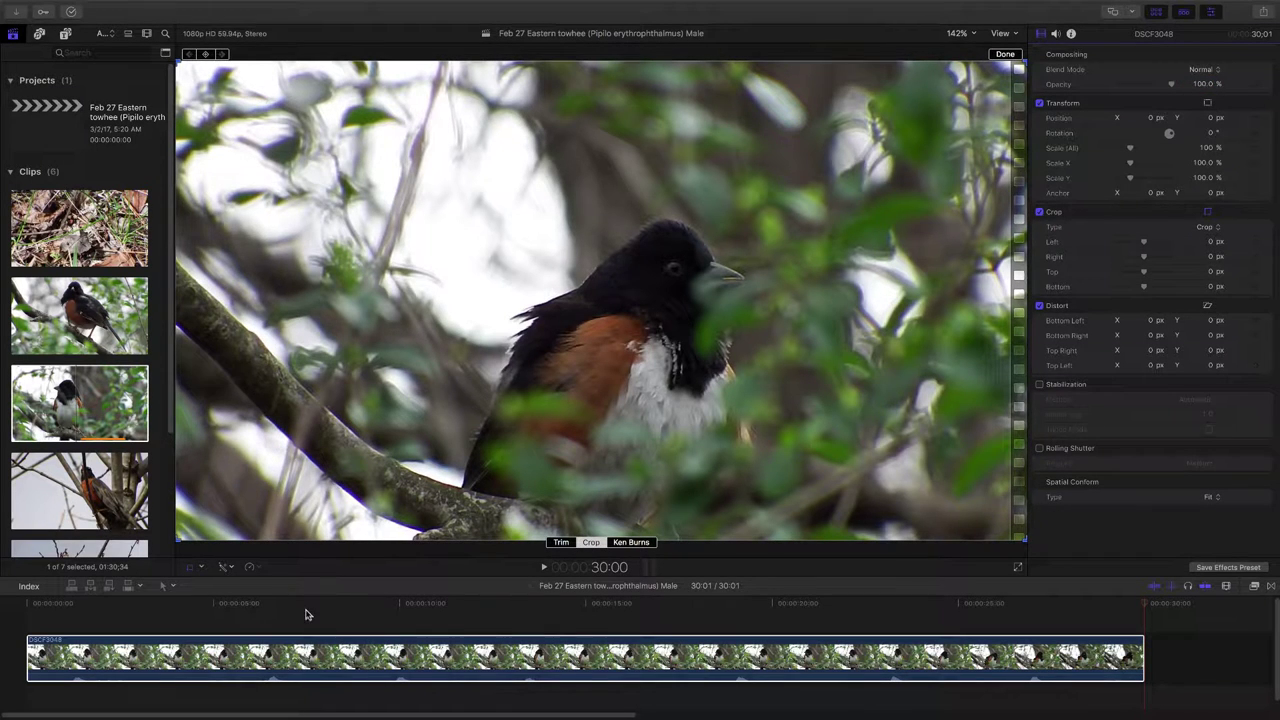
click(307, 624)
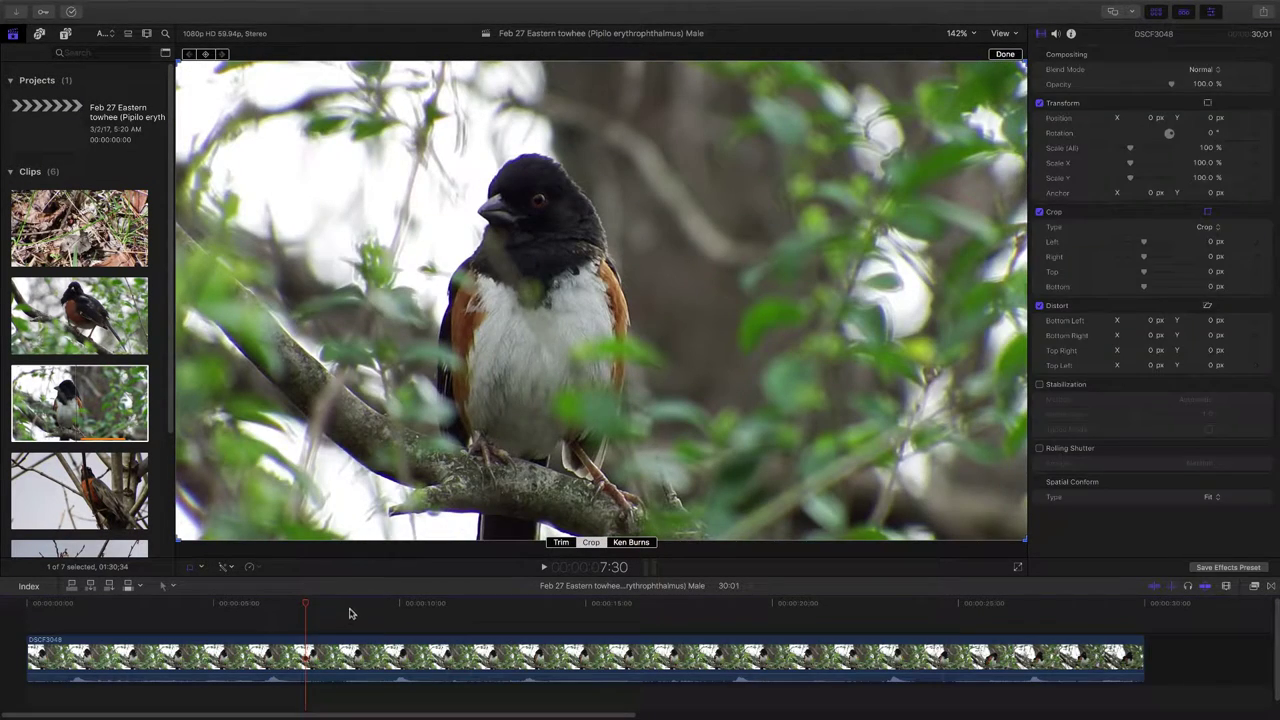
drag(307, 608, 157, 609)
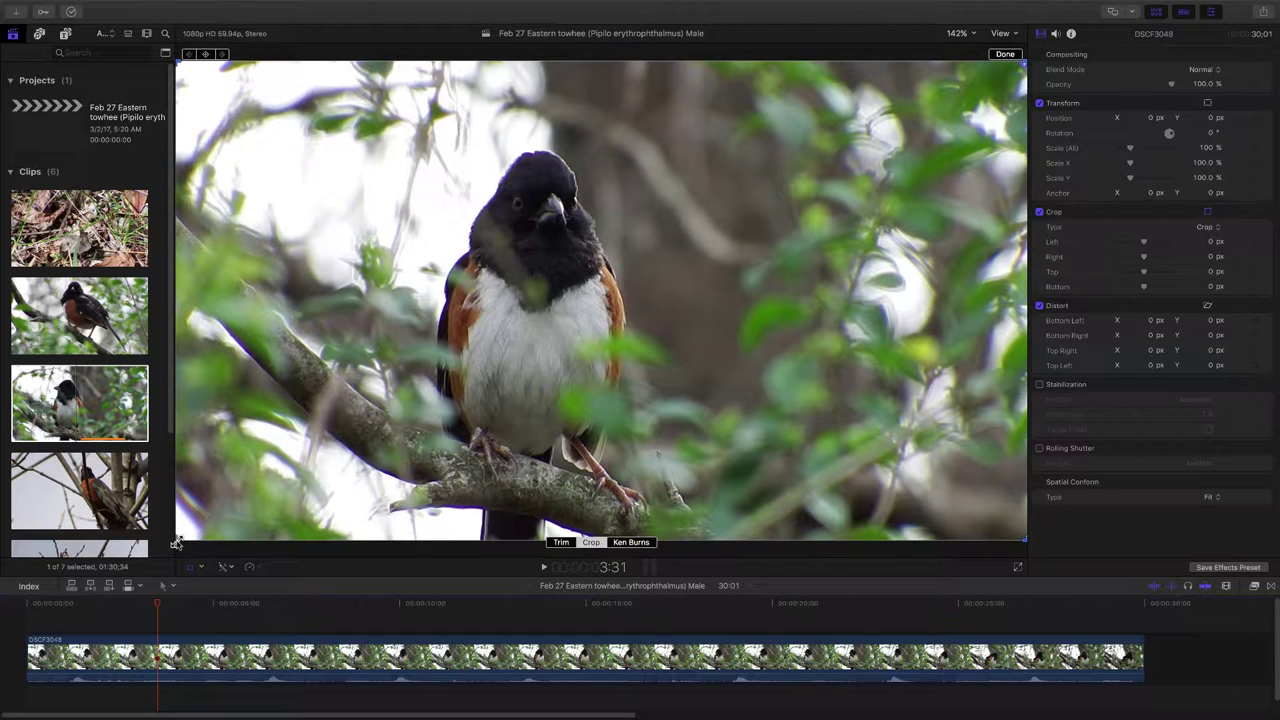
- Drag the crop frame in around the towhee and apply the crop
drag(175, 542, 350, 414)
drag(781, 376, 645, 447)
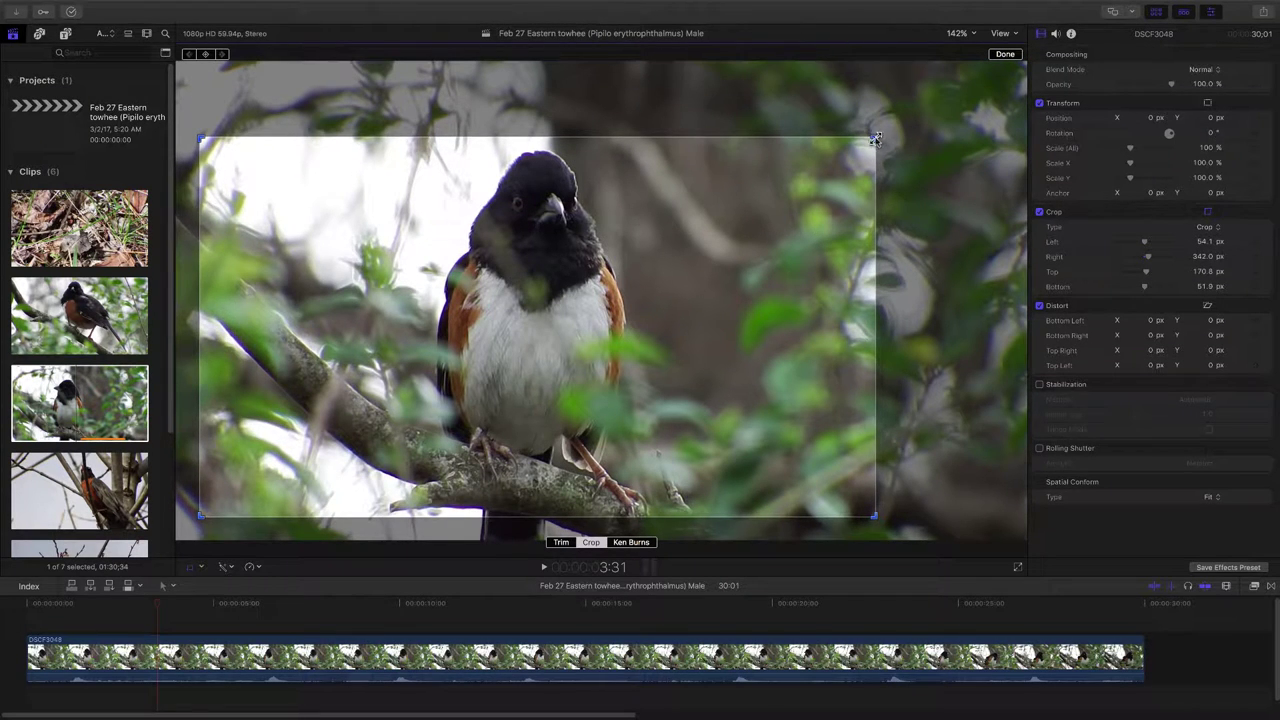
drag(875, 137, 940, 91)
mouse_move(856, 204)
mouse_down()
mouse_move(866, 220)
mouse_move(858, 211)
mouse_up()
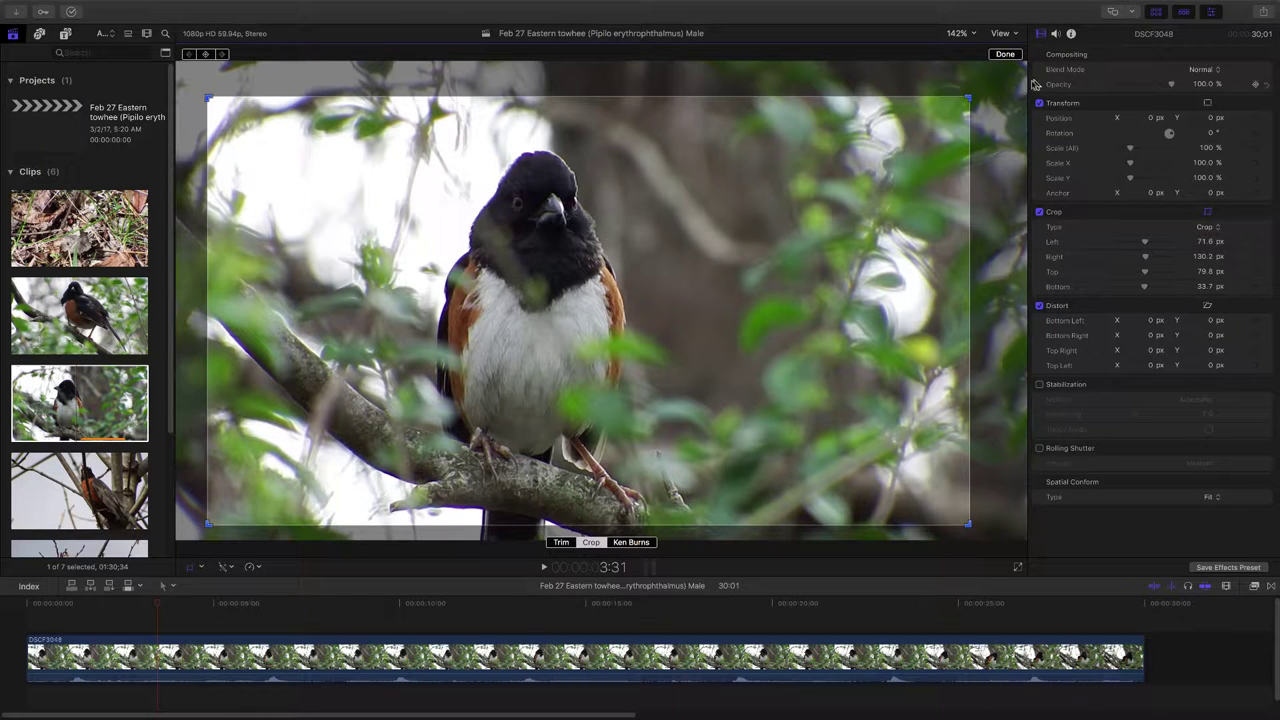
drag(968, 98, 984, 87)
drag(924, 271, 918, 281)
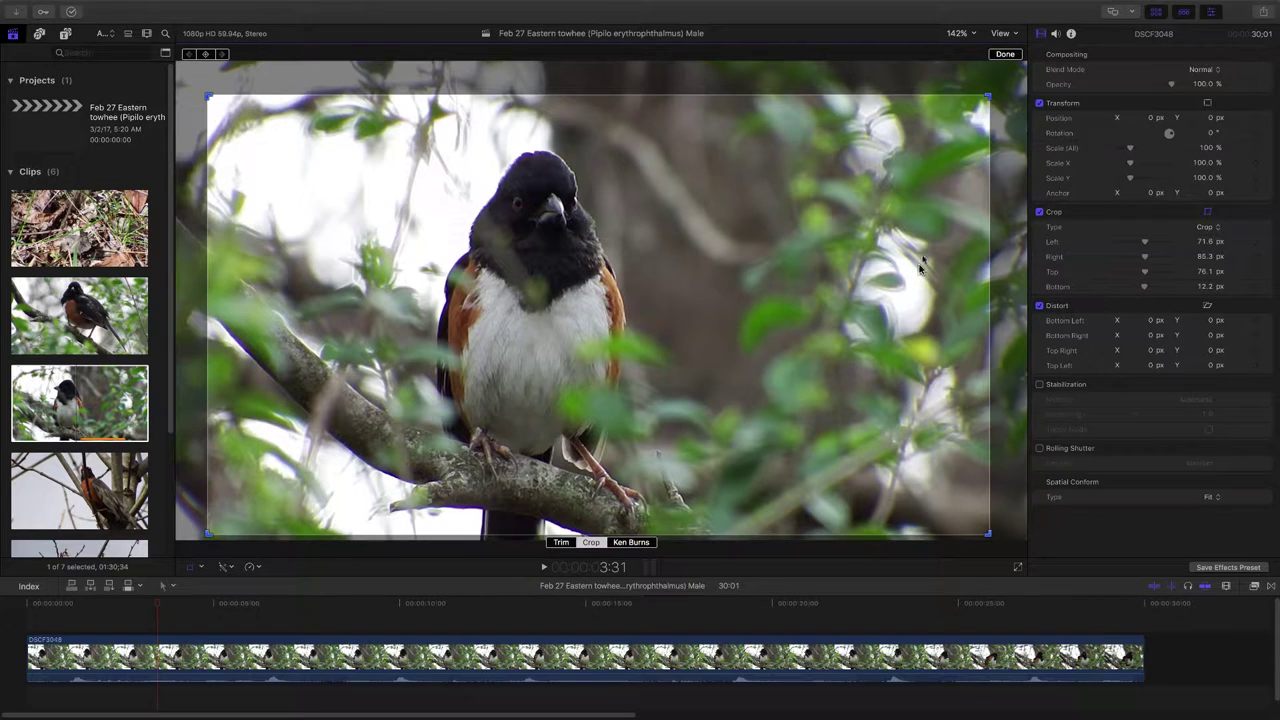
click(1004, 55)
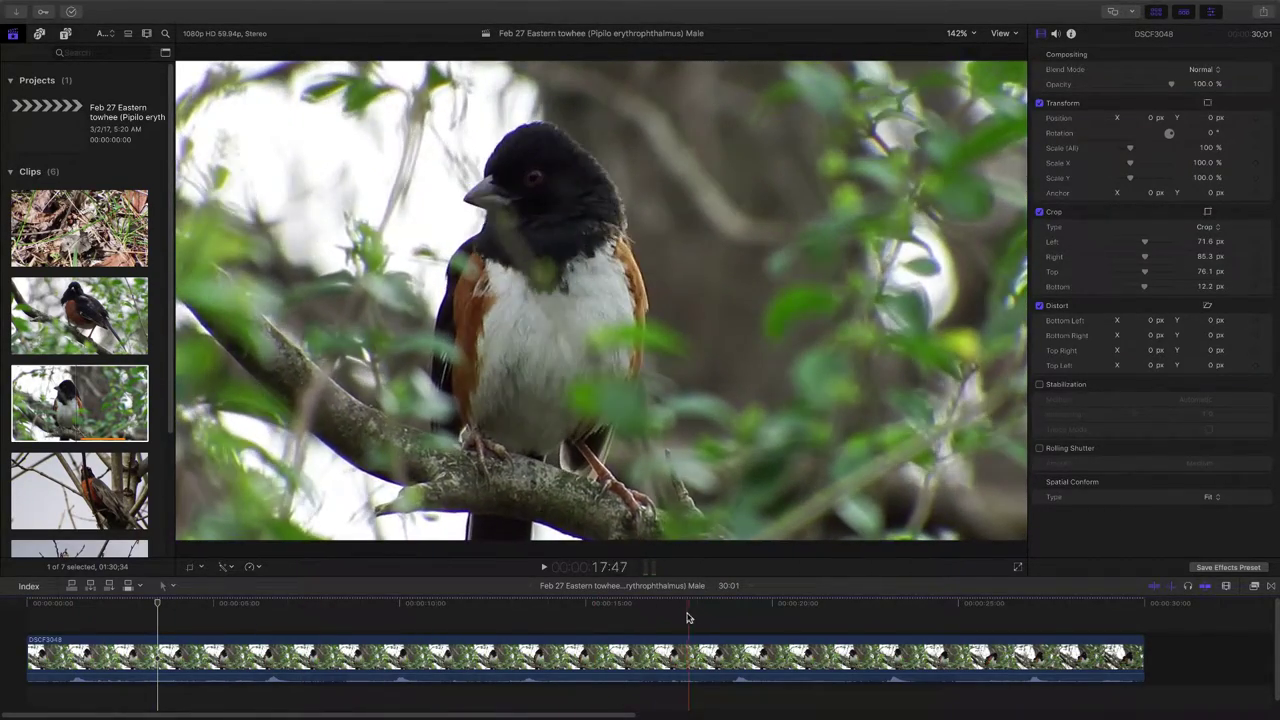
- Shift the crop left to centre the bird: left 16.6, right 140.2, top 76.1, bottom 12.2 px
click(444, 652)
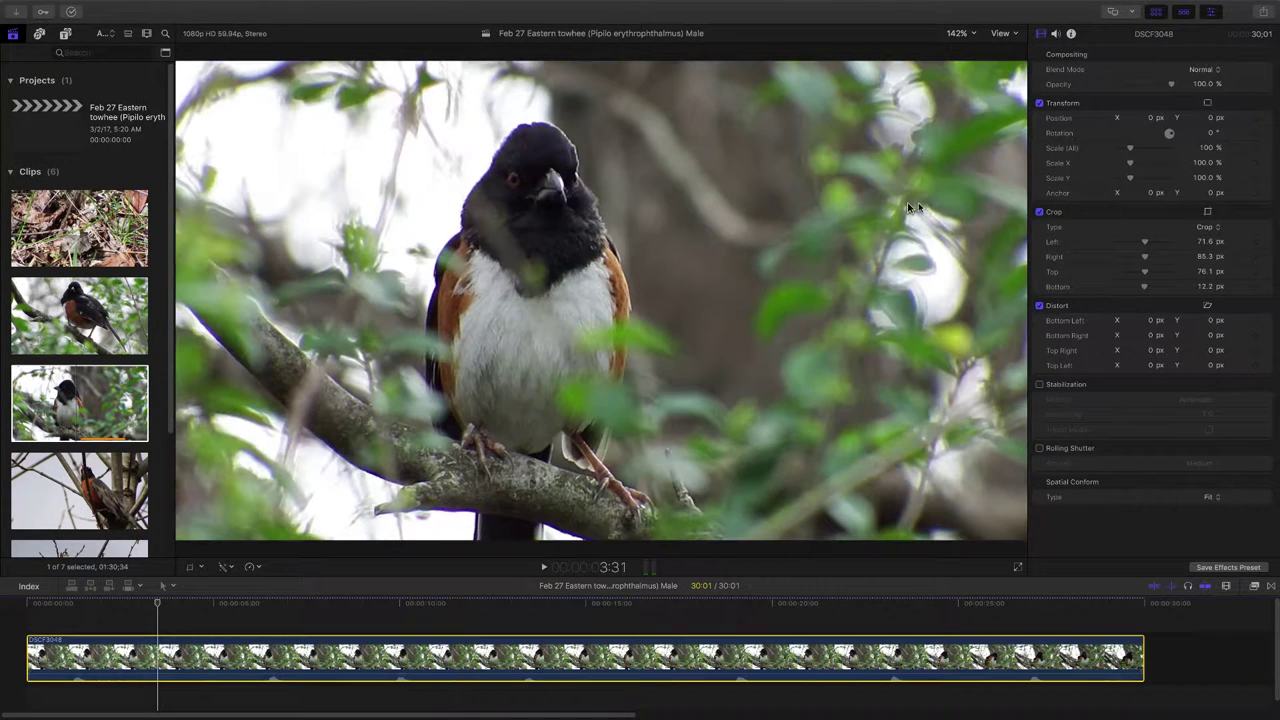
click(1208, 213)
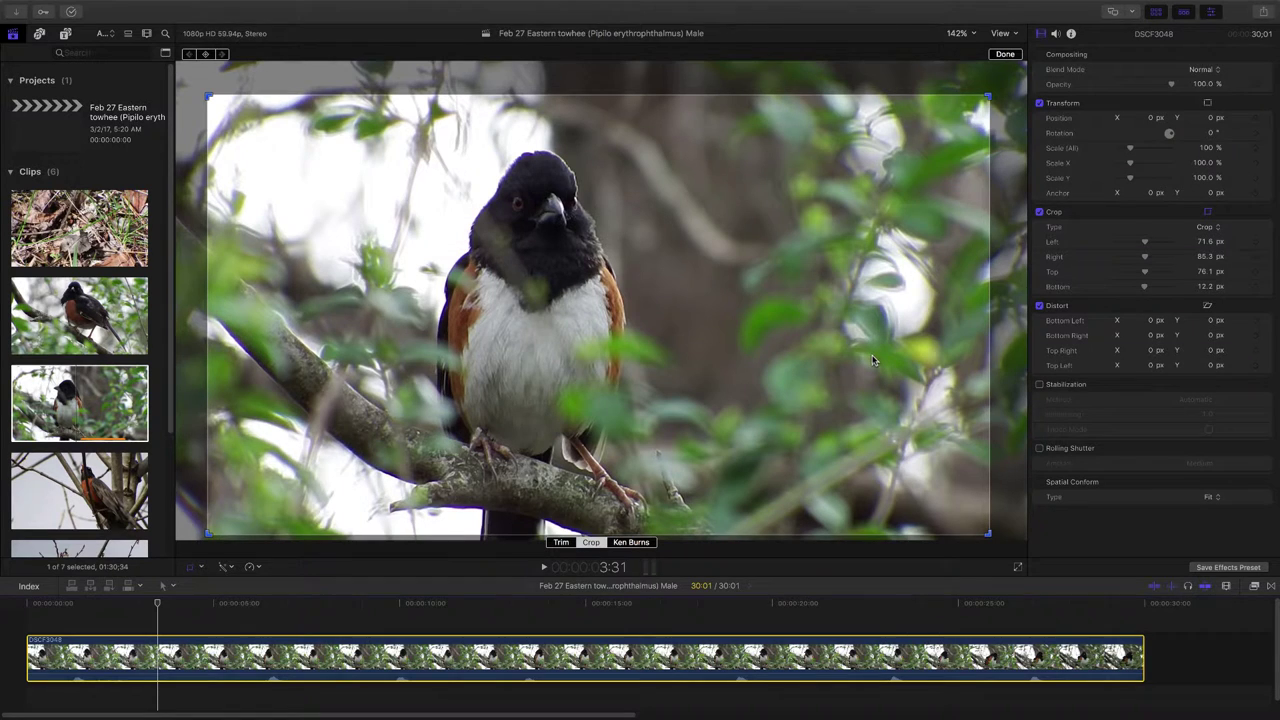
drag(872, 360, 849, 364)
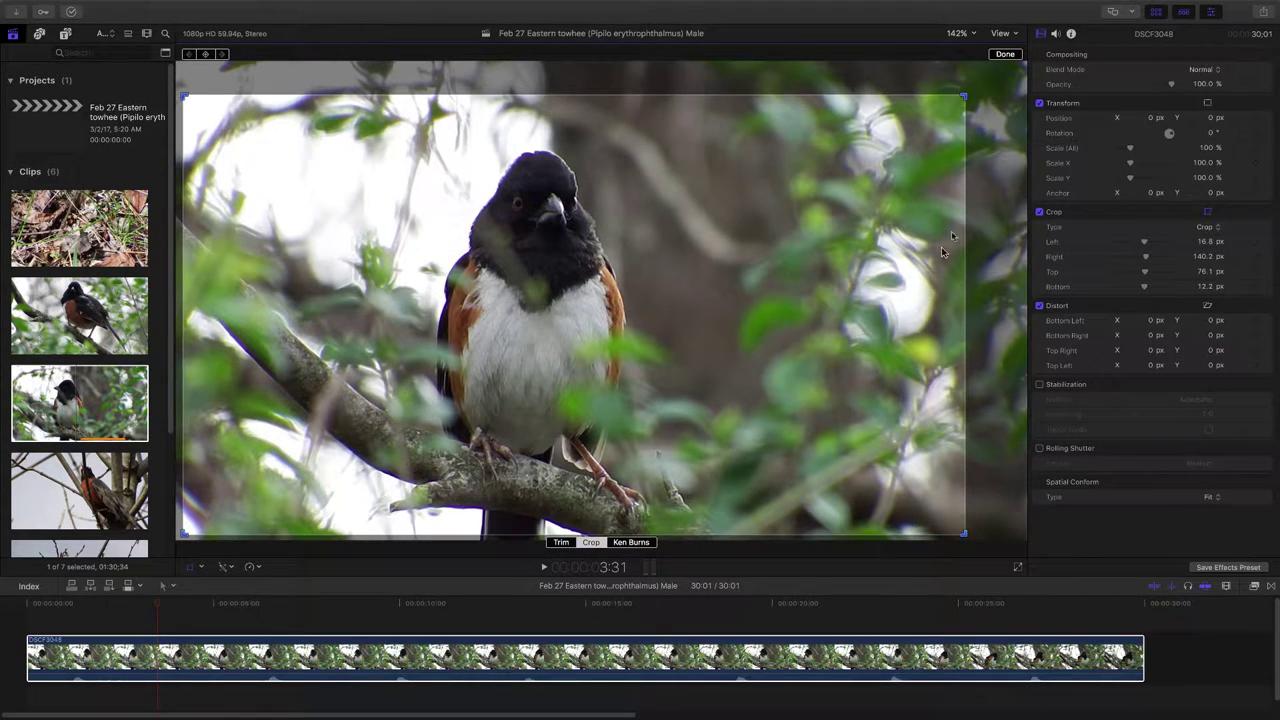
click(1005, 55)
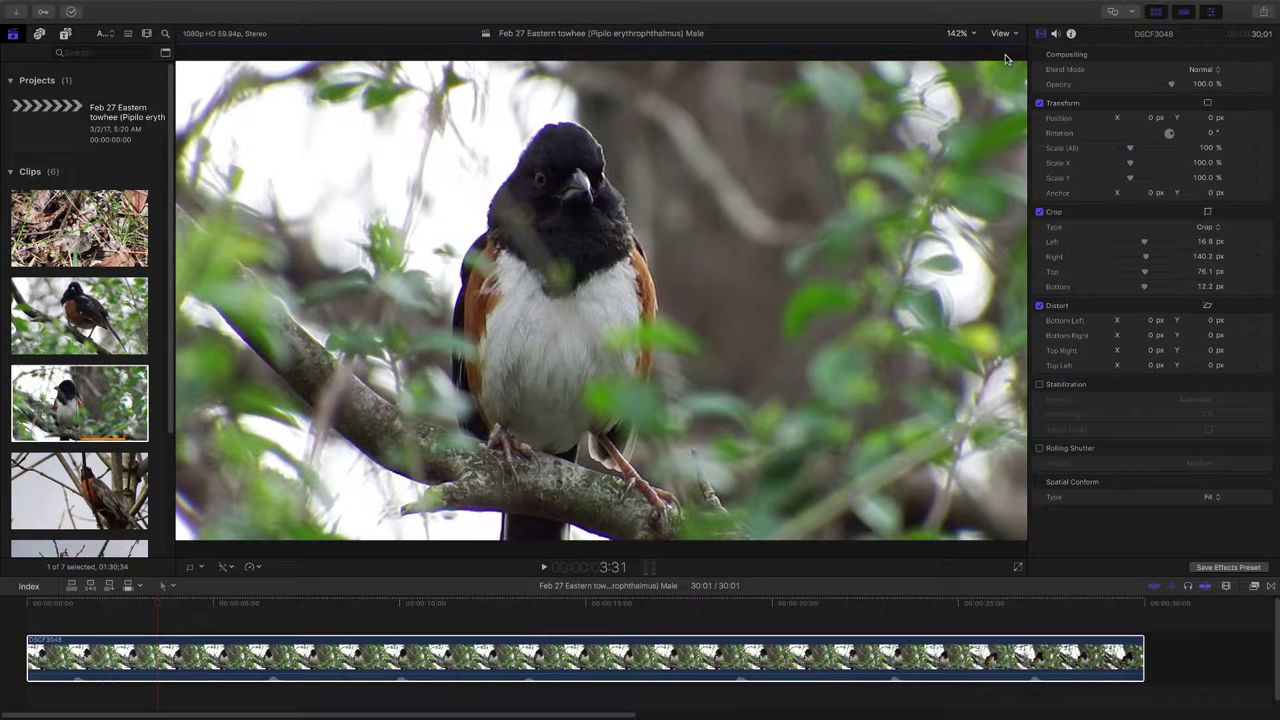
click(35, 655)
key(space)
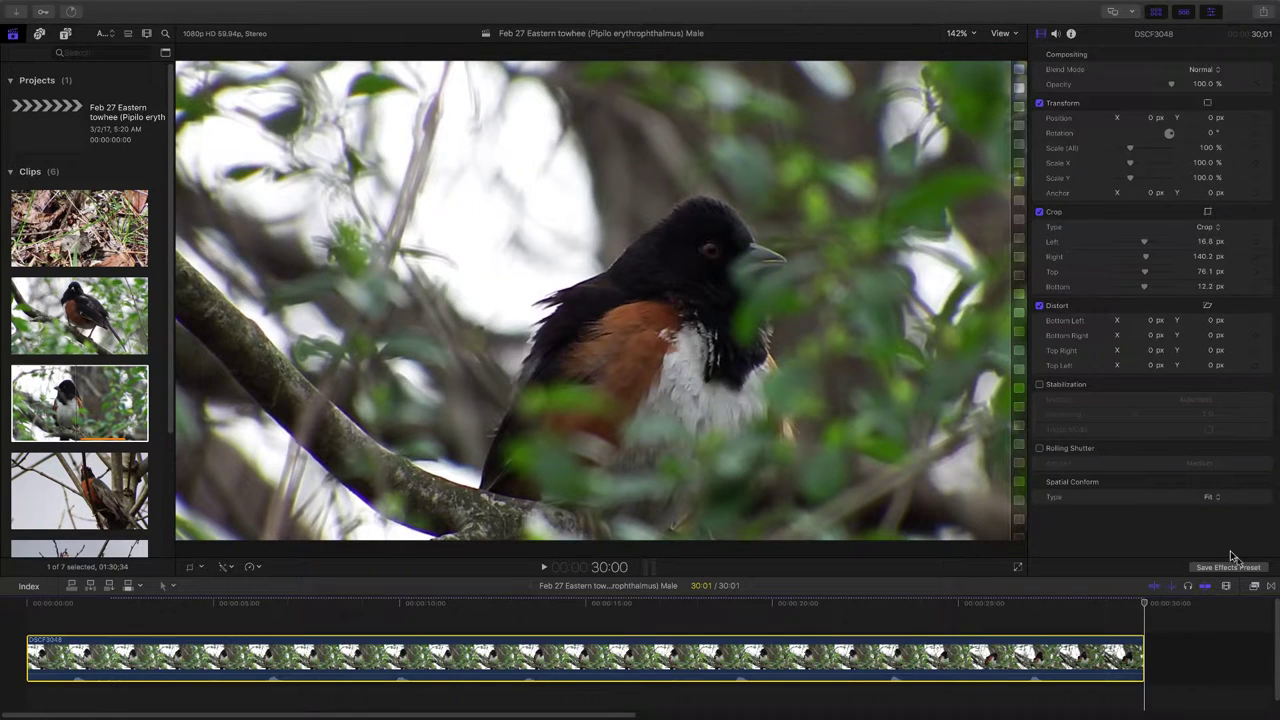
- Place a one-second Cross Dissolve on the towhee clip's end and preview the fade-out
click(1271, 587)
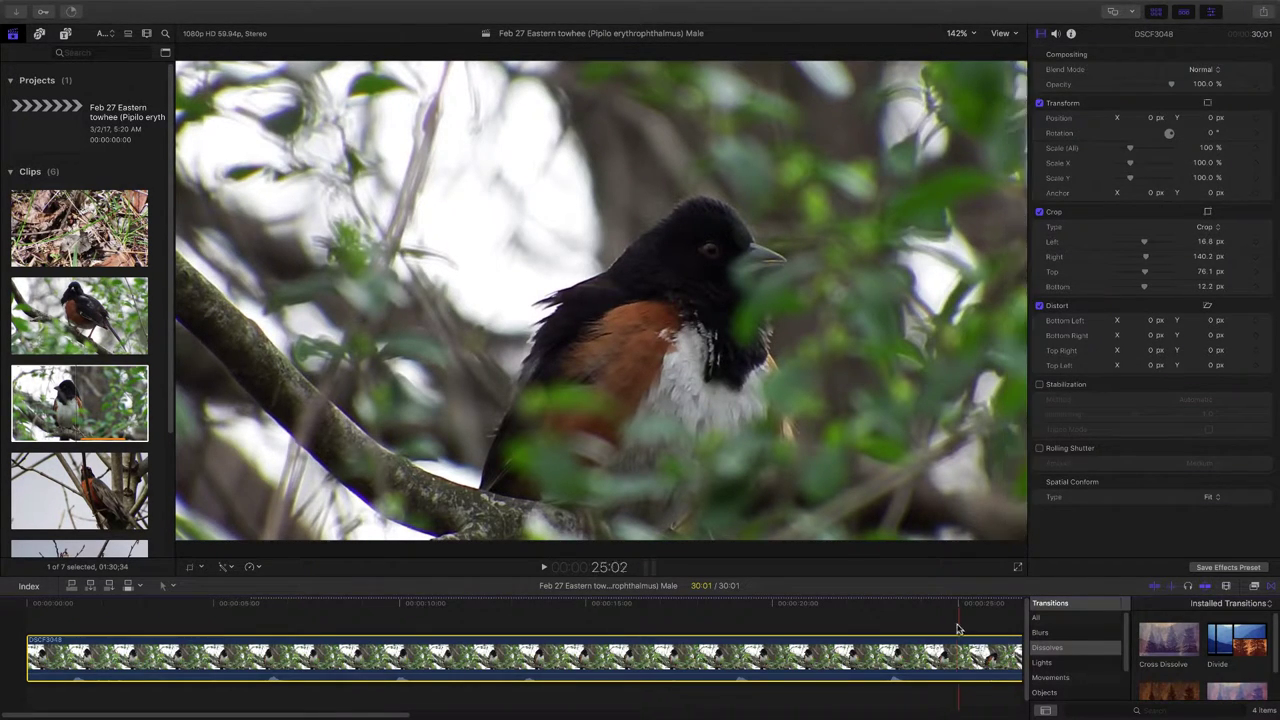
key(super+minus)
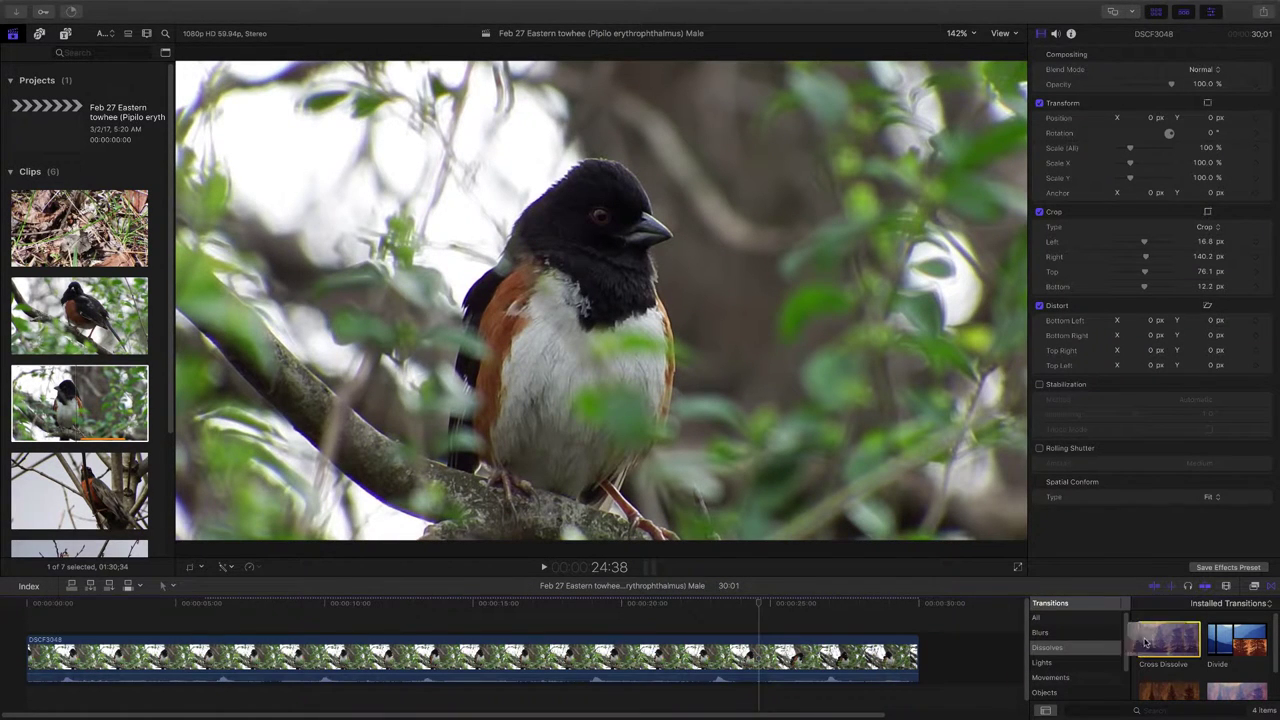
drag(1146, 641, 915, 658)
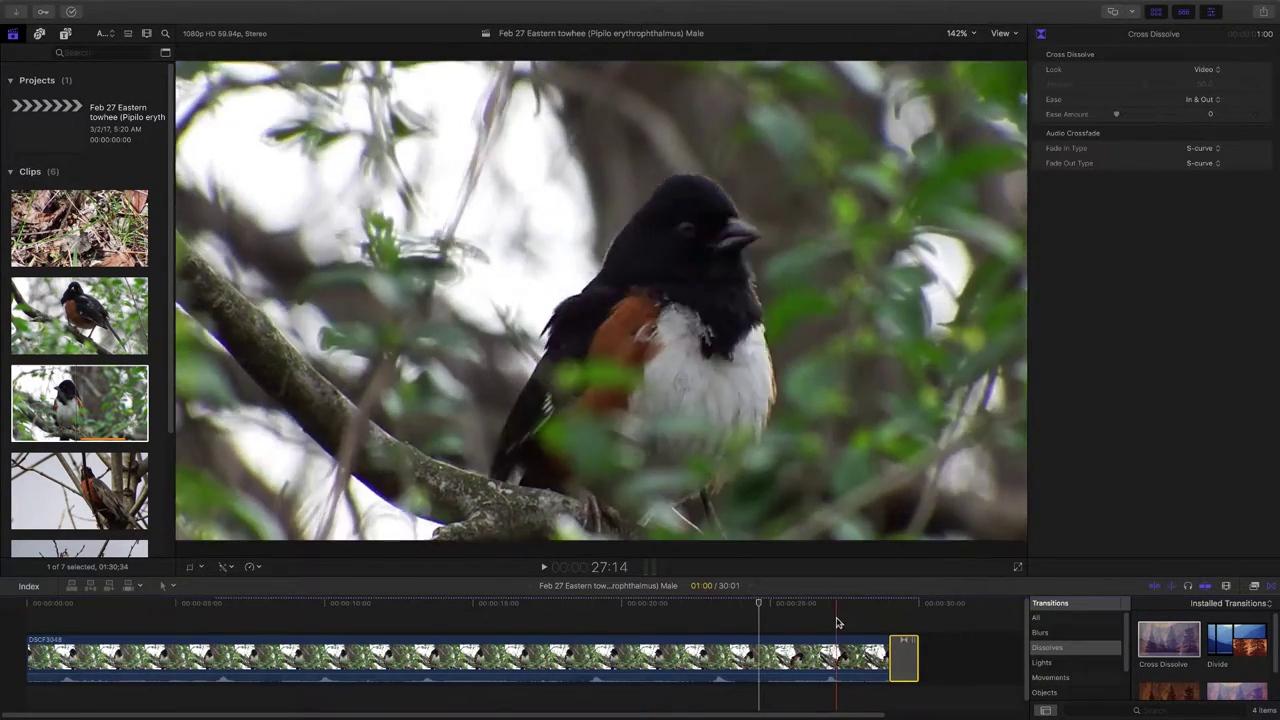
key(space)
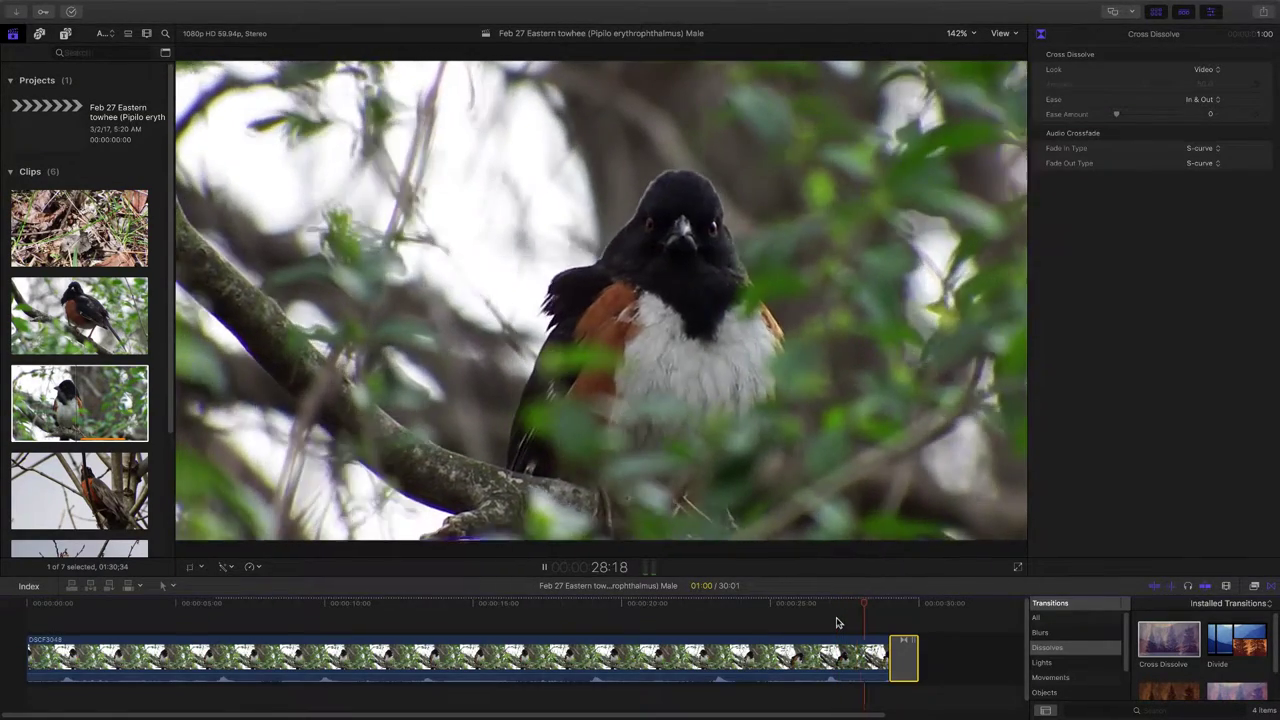